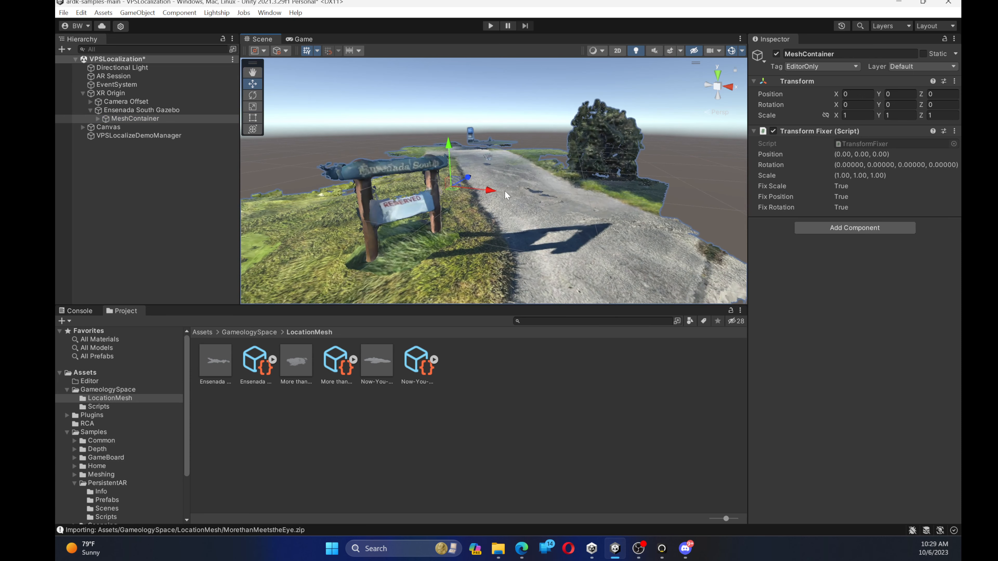
Add a new AR location to the XR Origin and assign it the More than Meets the Eye manifest
right_drag(482, 215, 397, 219)
scroll(441, 201, up, 2)
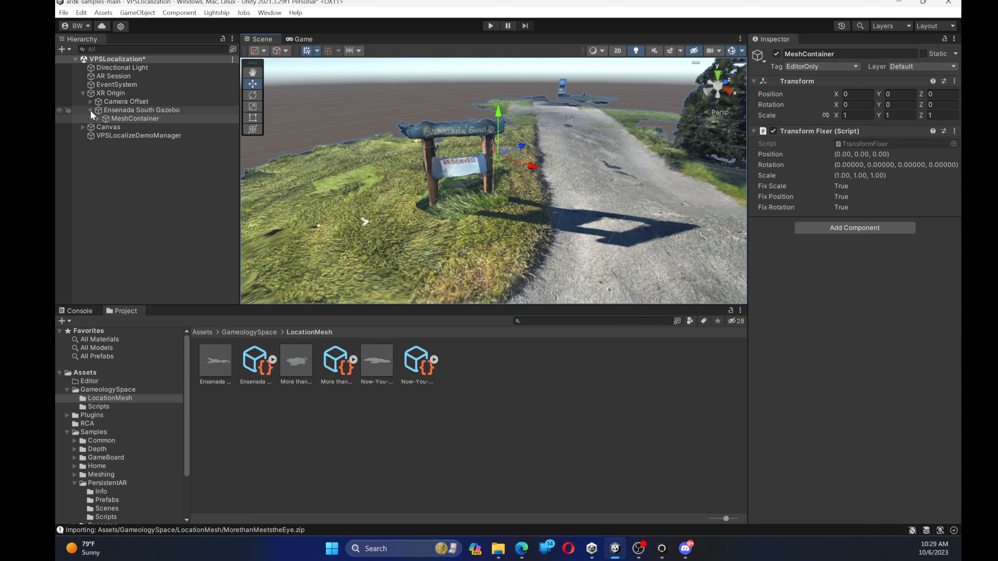
click(112, 95)
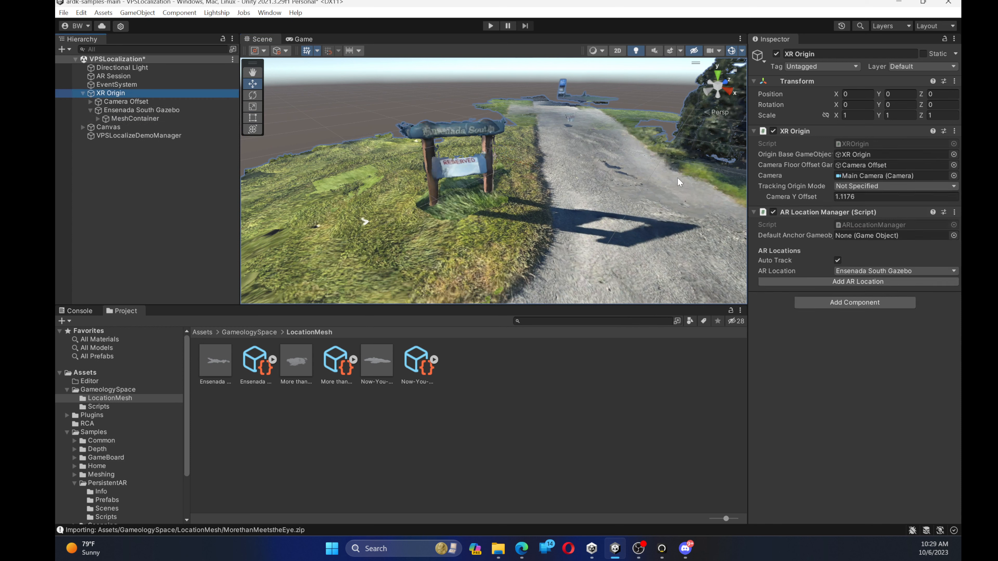
click(846, 281)
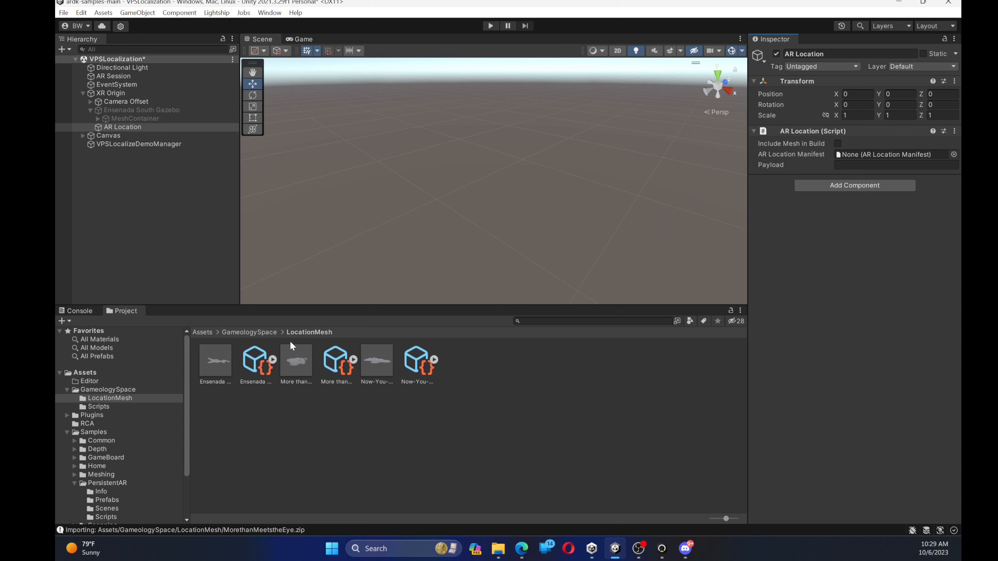
drag(332, 367, 857, 157)
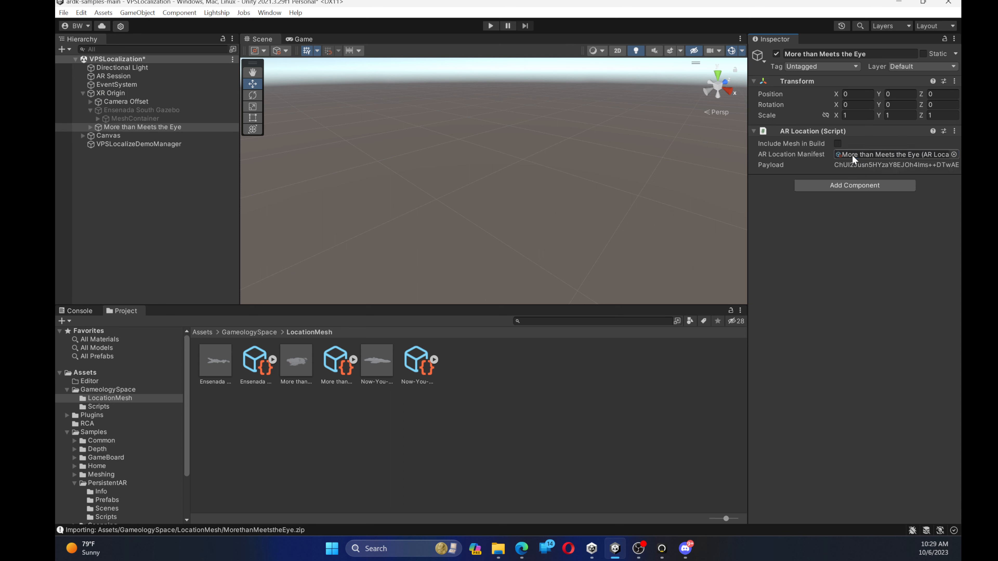
Frame the MeshContainer of More than Meets the Eye and examine its scanned mesh from several angles
click(91, 126)
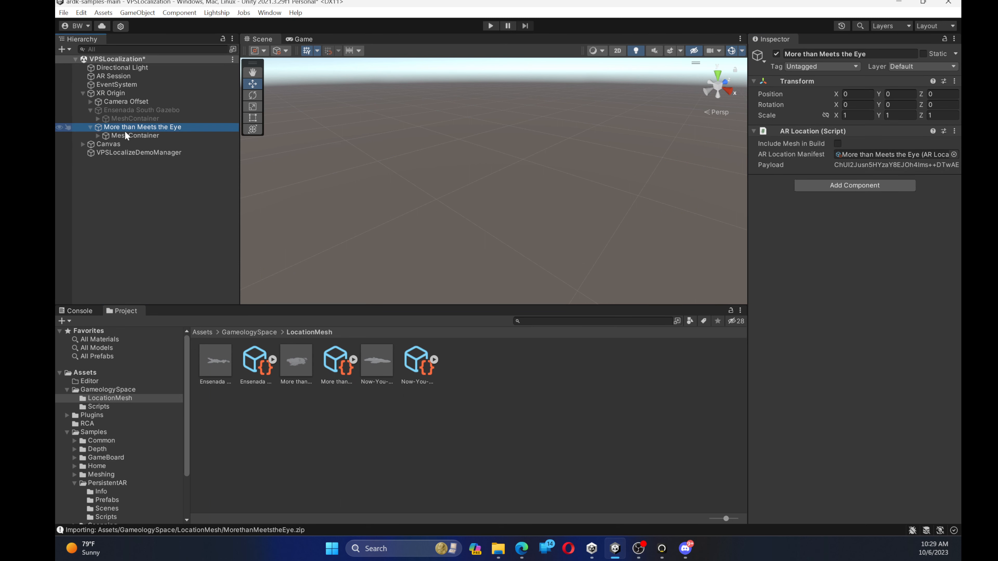
double_click(131, 134)
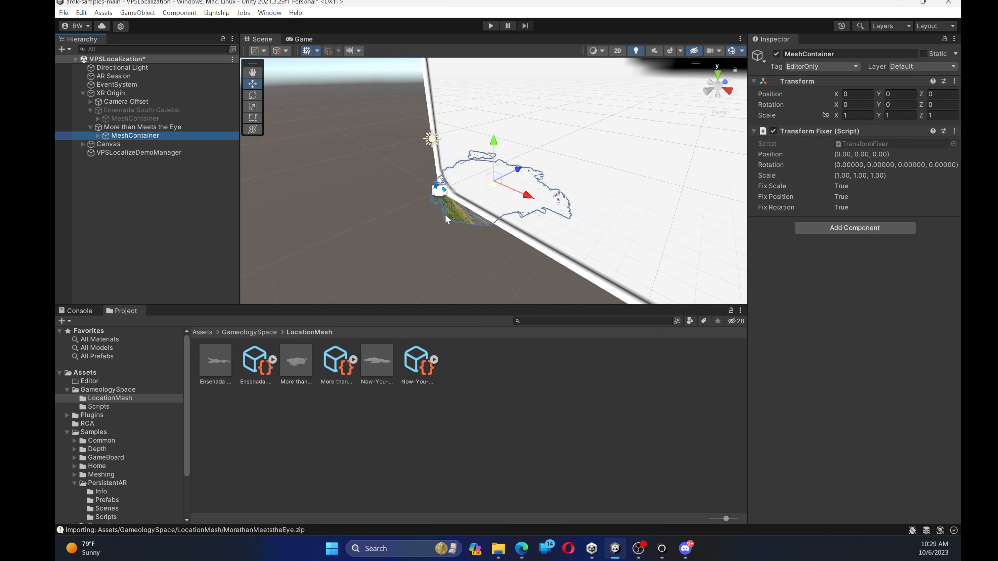
scroll(476, 209, up, 2)
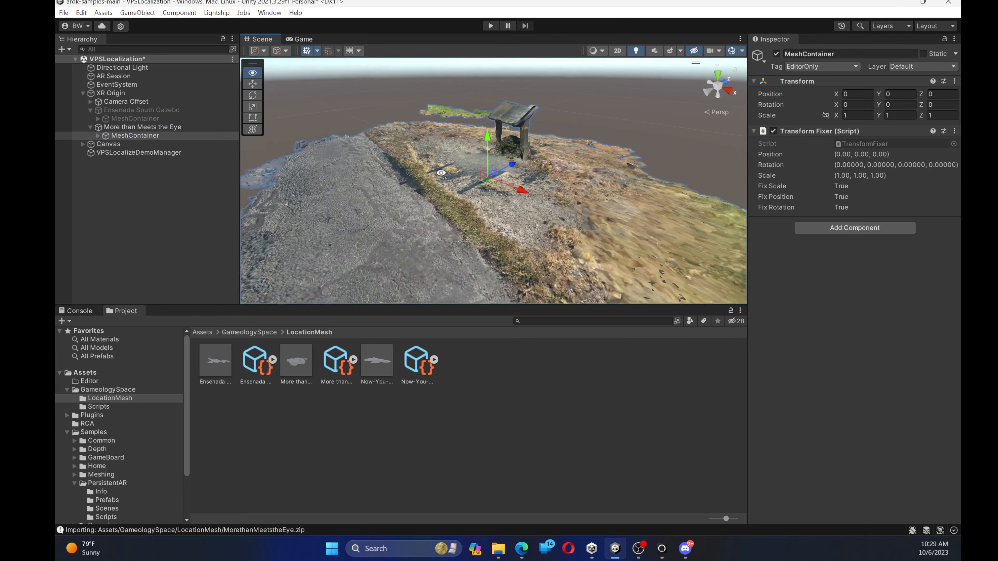
right_drag(476, 209, 422, 178)
middle_drag(422, 179, 522, 182)
scroll(511, 145, up, 4)
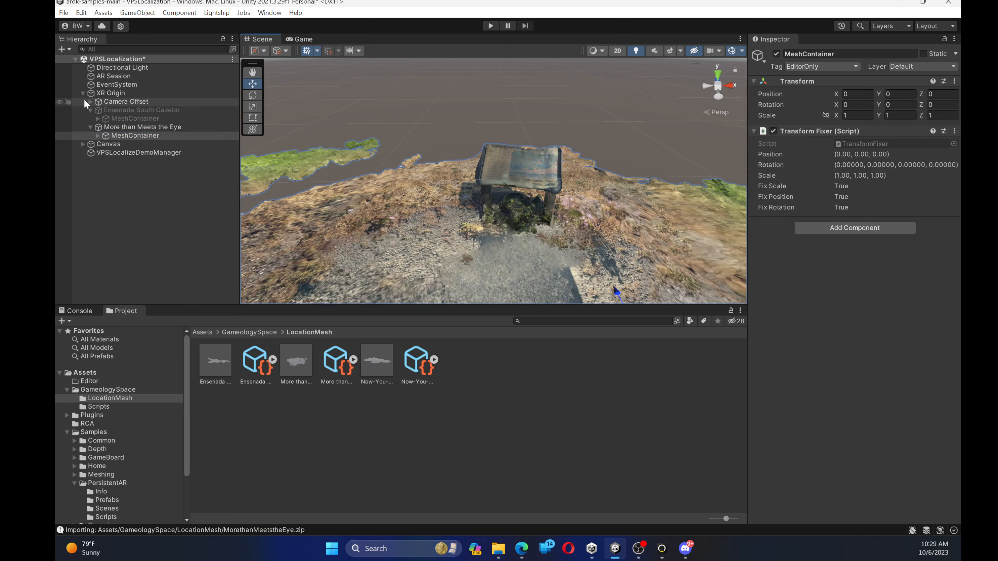
click(91, 127)
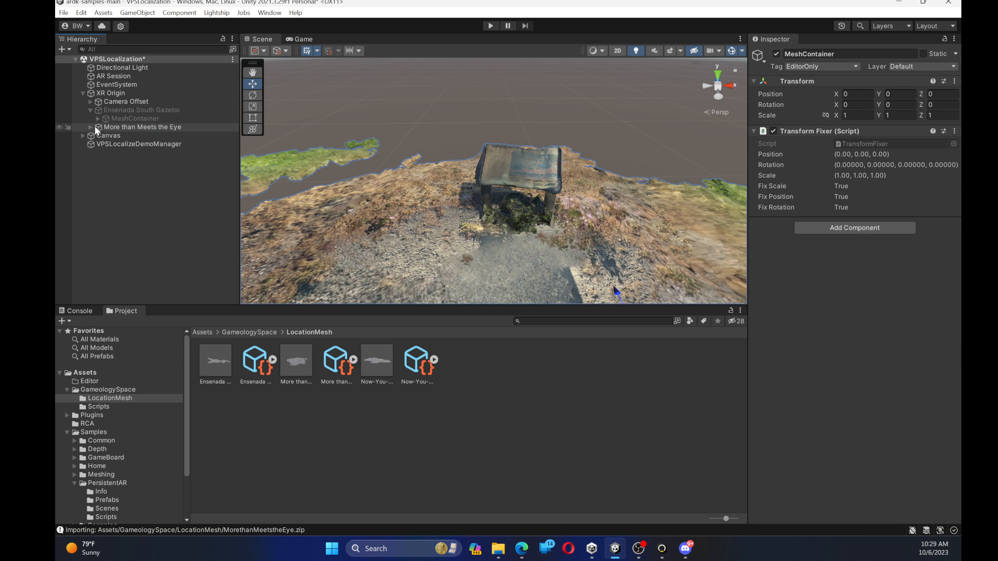
Add another AR location to the XR Origin and assign it the Now-You-See-It Sign manifest
click(110, 95)
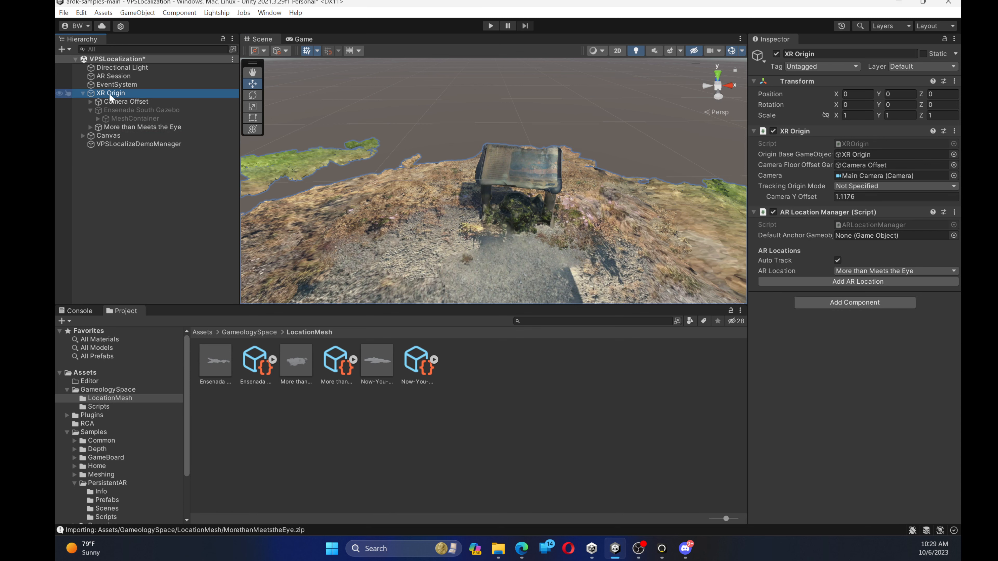
click(803, 280)
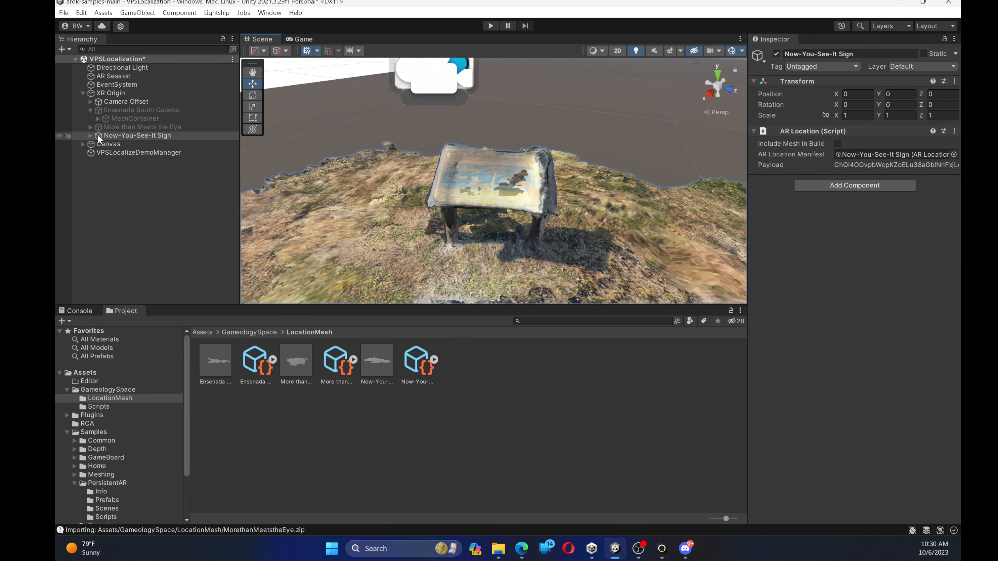
click(133, 187)
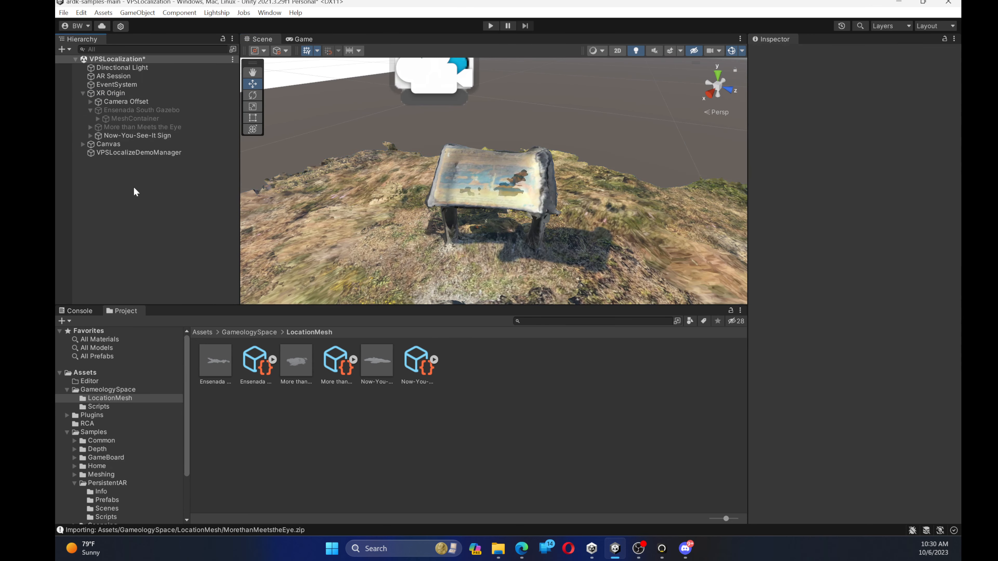
Preview More than Meets the Eye and Ensenada South Gazebo as the XR Origin's AR Location, returning to Now-You-See-It Sign
click(119, 93)
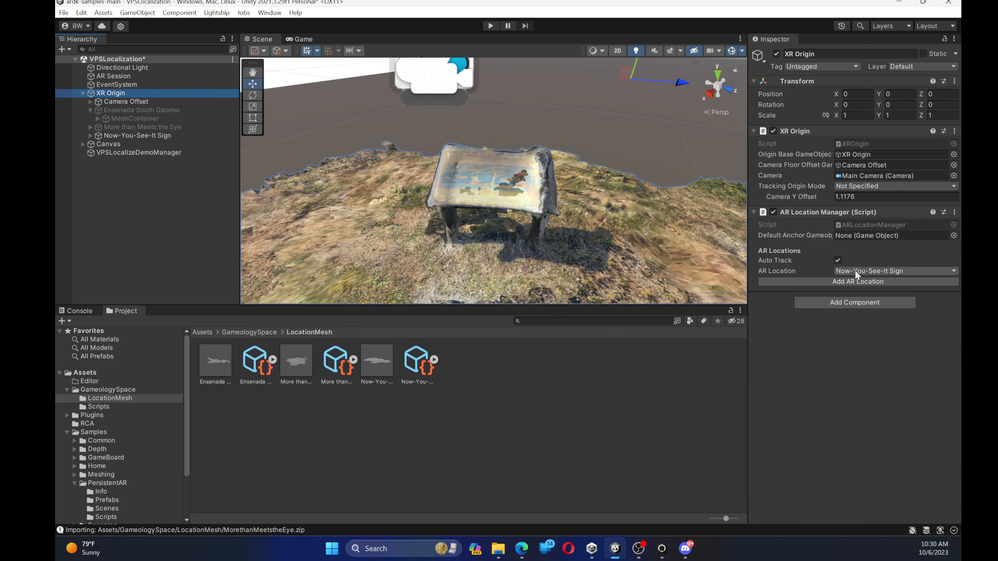
click(872, 270)
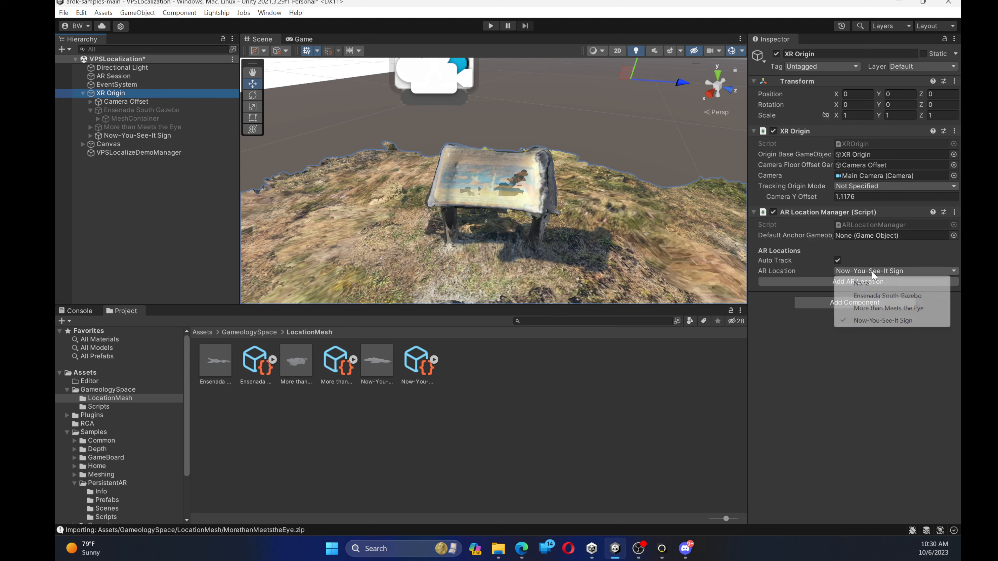
click(870, 309)
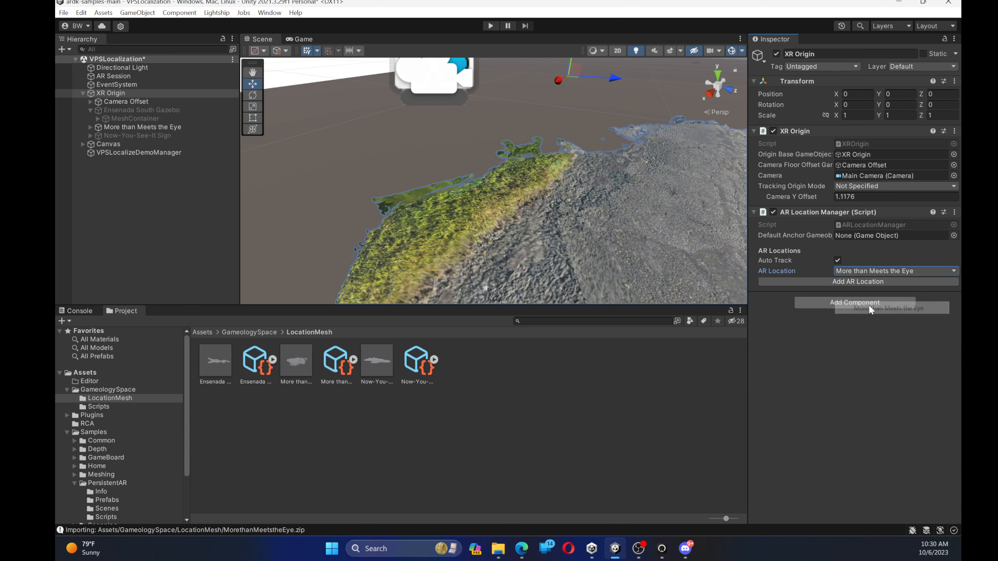
click(863, 271)
click(869, 295)
click(869, 275)
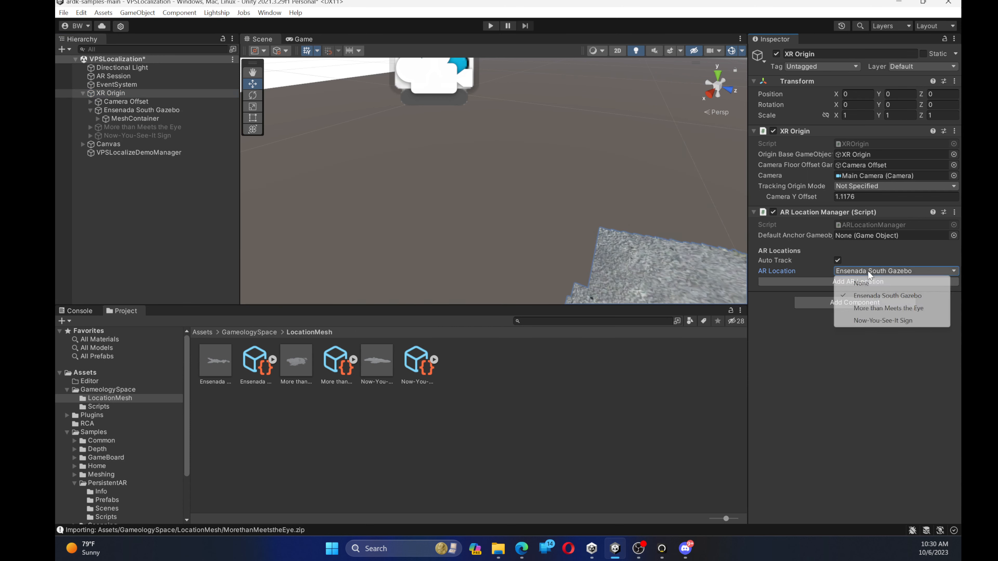
click(883, 321)
click(869, 271)
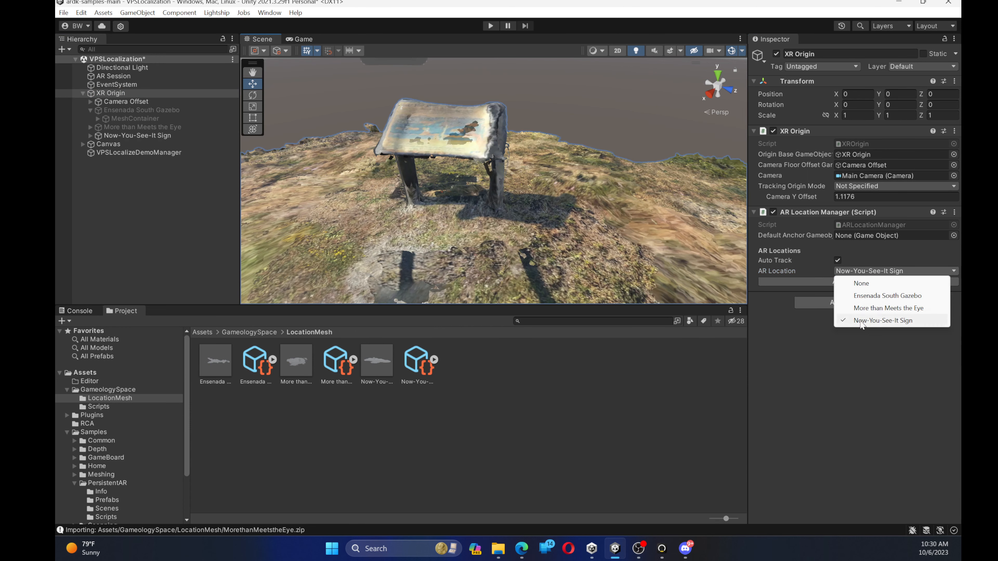
click(751, 372)
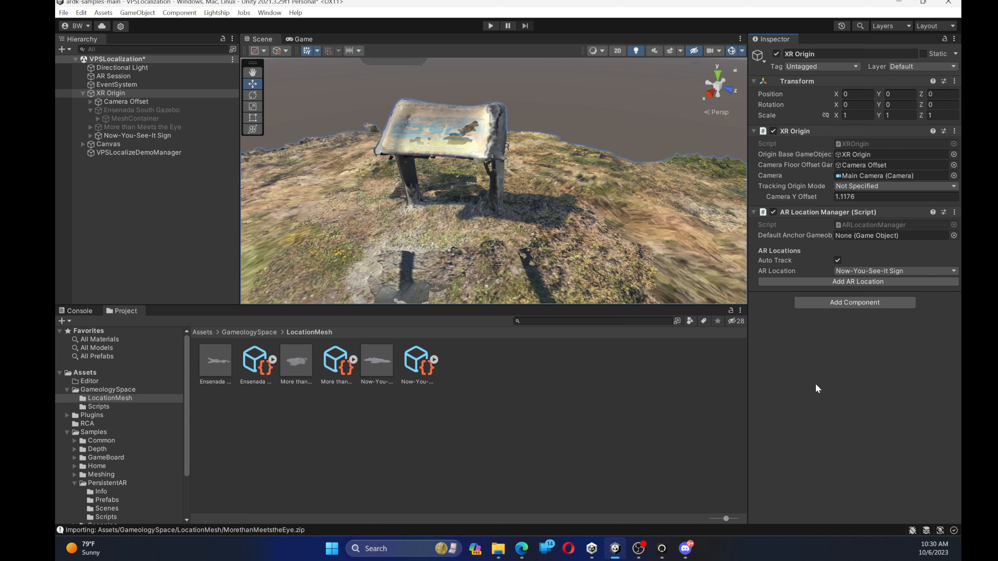
Create a 3D cube as a child of the Now-You-See-It Sign location
scroll(498, 255, down, 3)
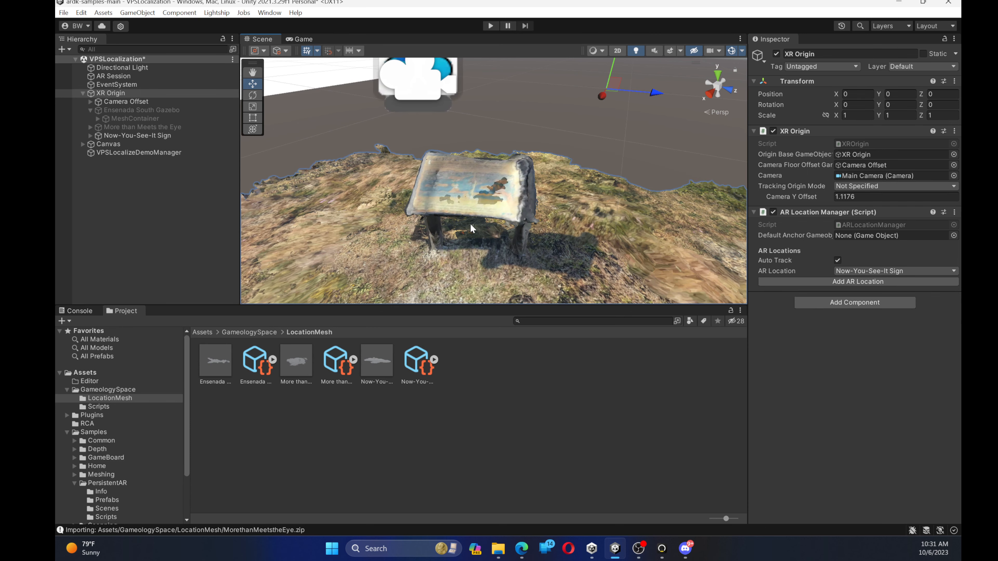
click(108, 136)
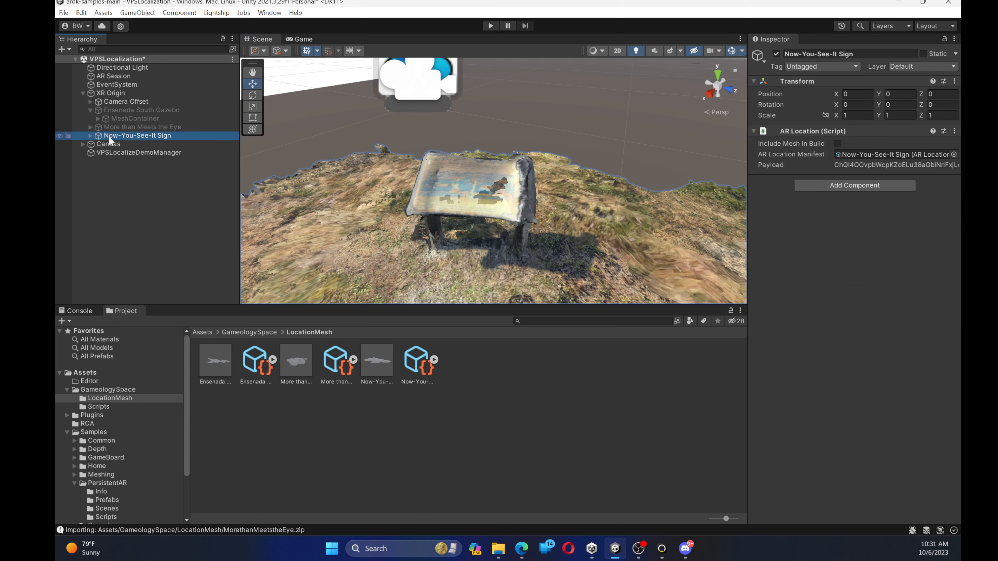
click(89, 135)
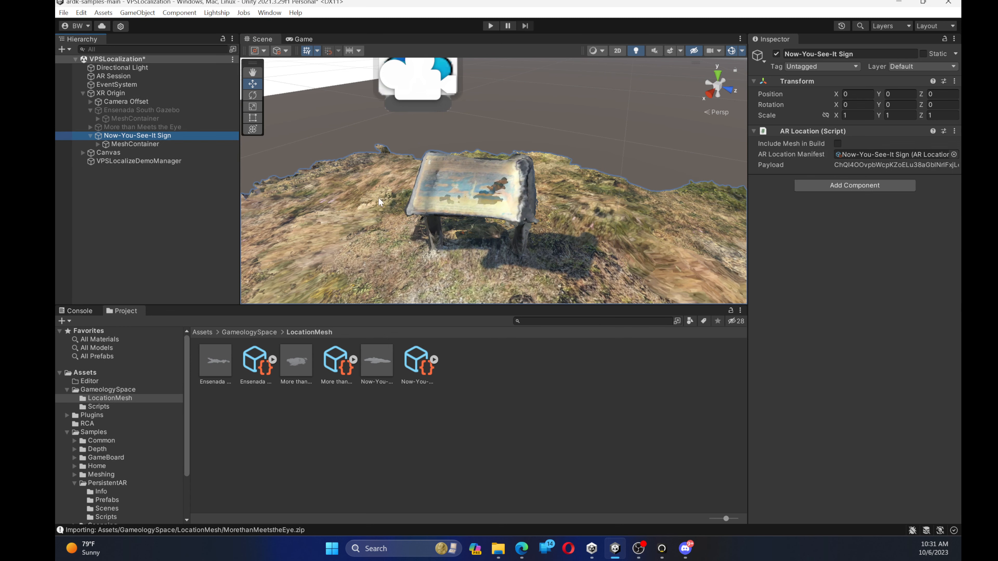
right_drag(377, 197, 409, 200)
middle_drag(409, 200, 549, 167)
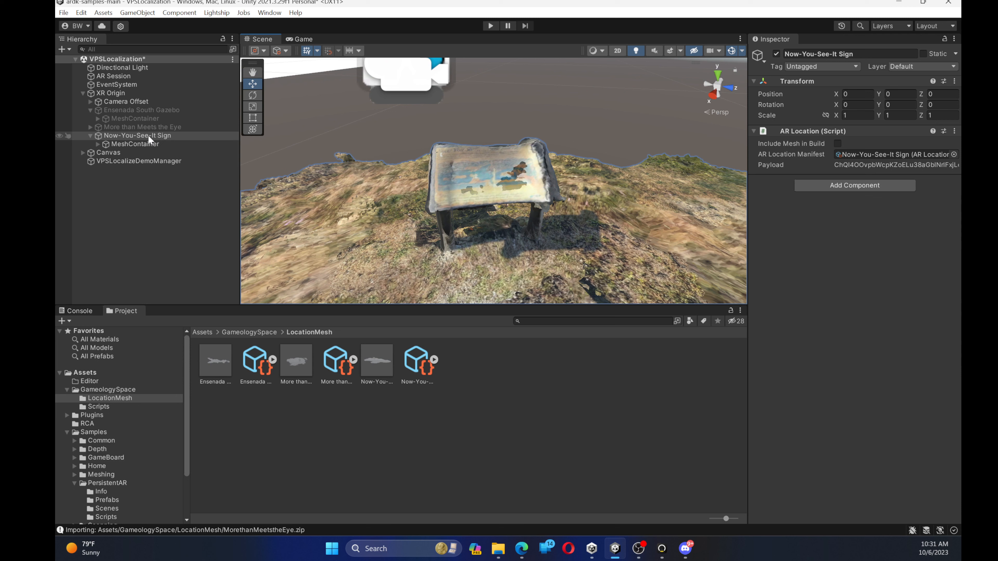
right_click(177, 136)
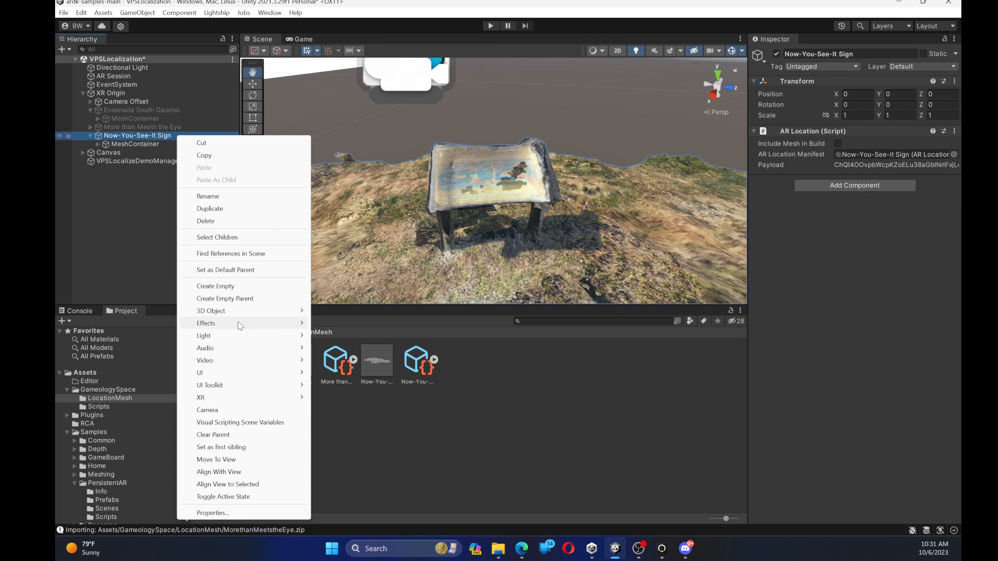
mouse_move(239, 312)
click(346, 311)
key(w)
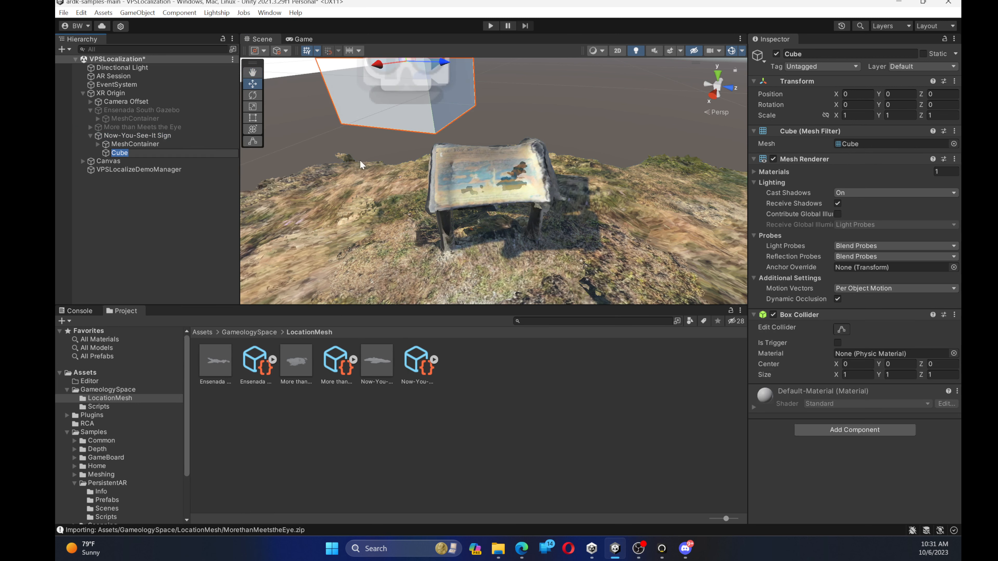
Move the cube down beside the scanned sign, to about X 0.75, Y -1.117, Z -0.548
scroll(368, 146, down, 3)
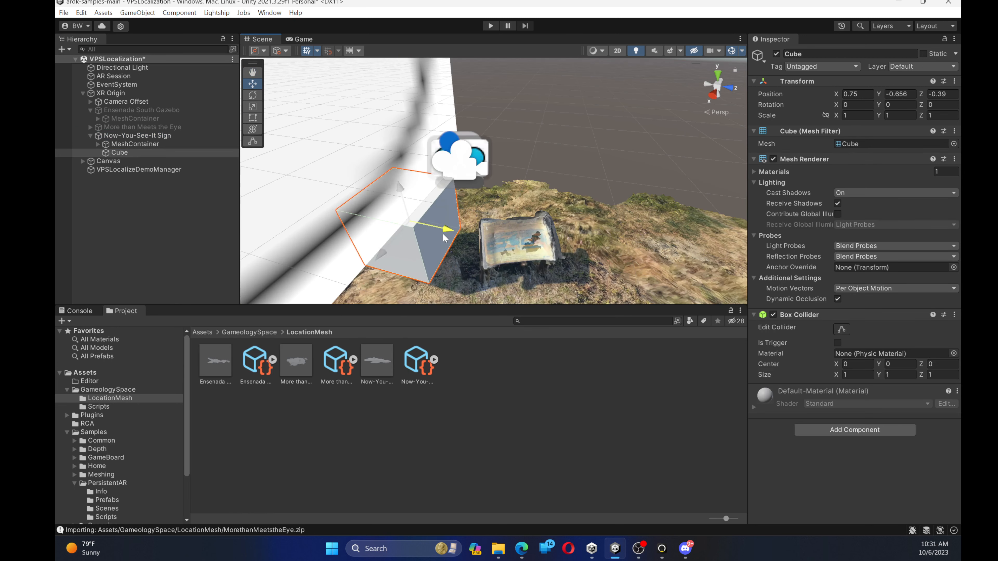
drag(446, 229, 443, 228)
drag(398, 189, 399, 191)
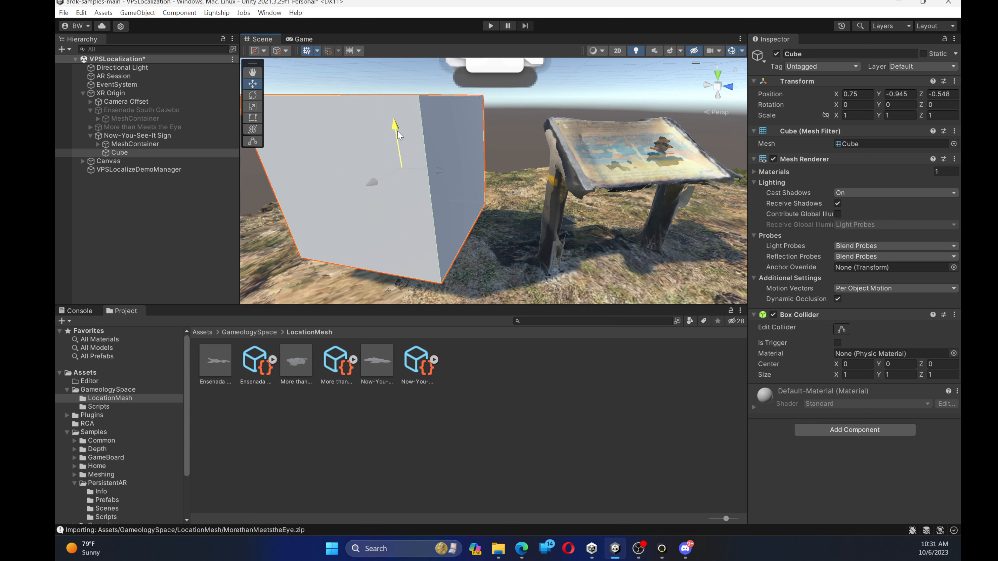
mouse_move(398, 142)
mouse_down()
mouse_move(404, 168)
mouse_move(407, 154)
mouse_up()
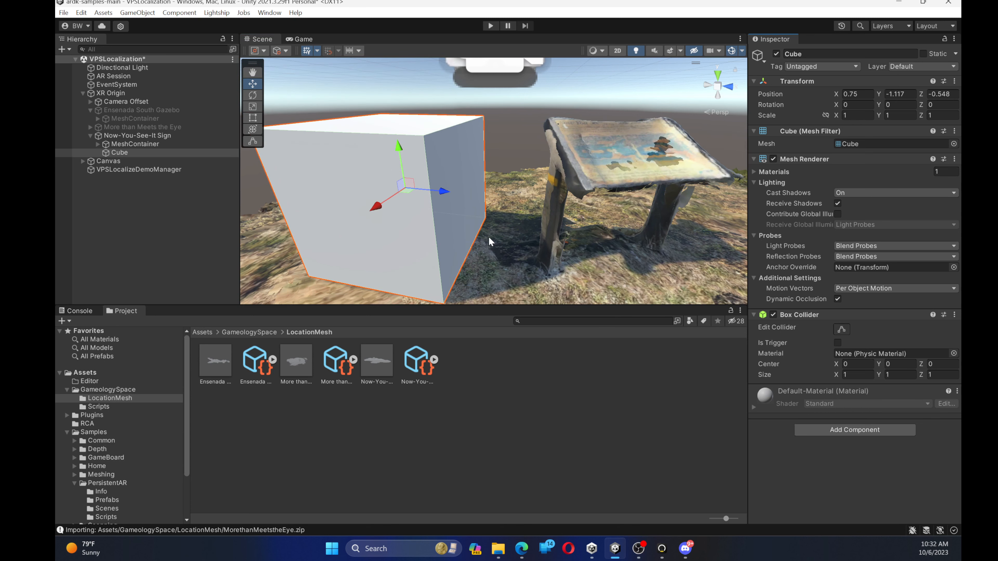
Set the XR Origin's AR Location to More than Meets the Eye
click(157, 136)
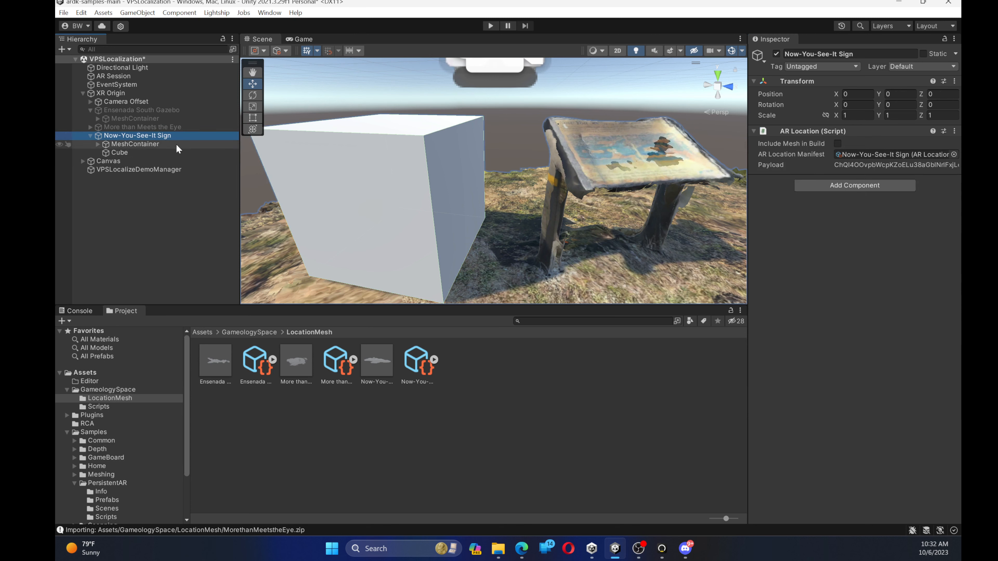
click(115, 94)
click(843, 272)
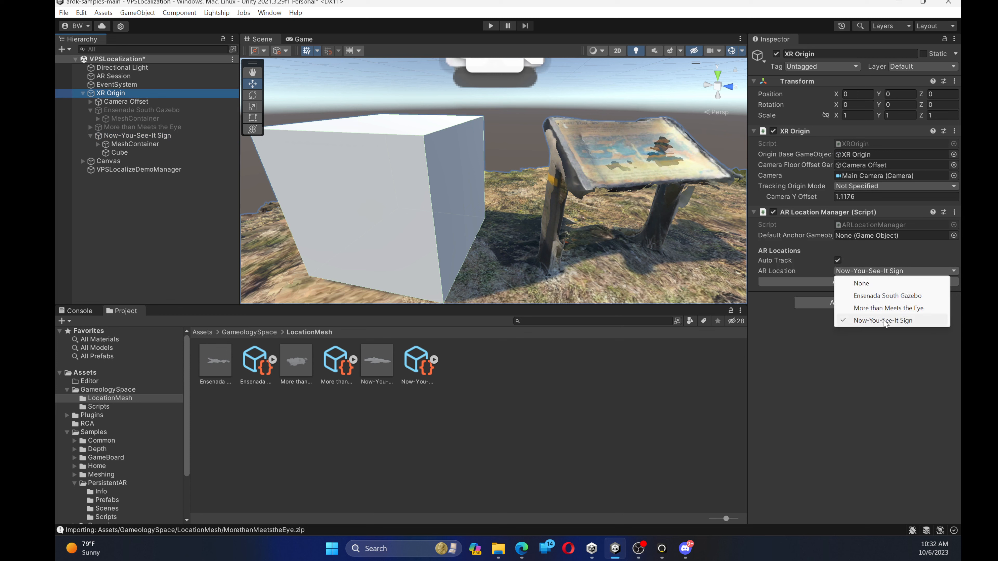
click(886, 308)
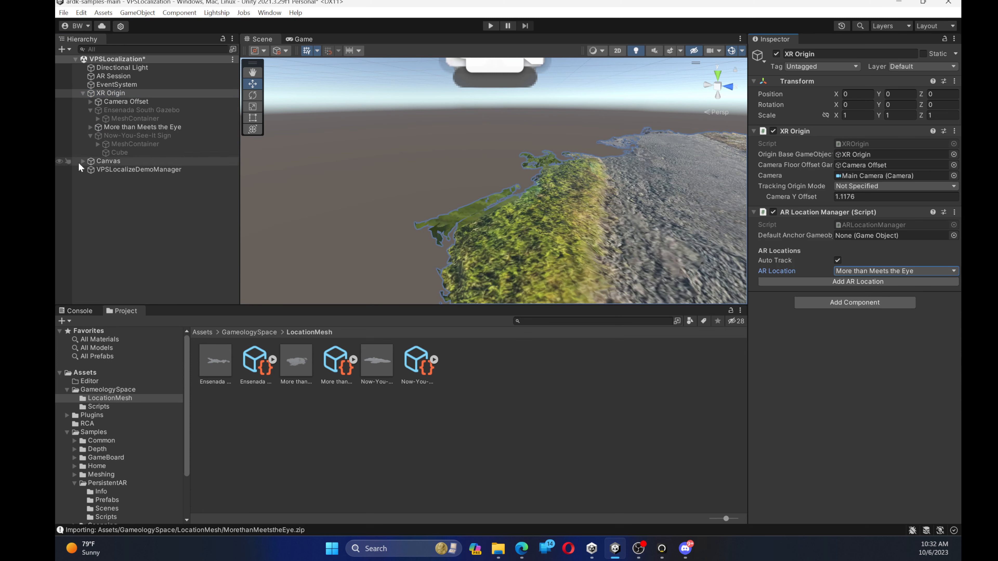
Place the ParkBin_Metal prefab from SimpleProps/_Prefabs in the scene as a child of the More than Meets the Eye location
click(131, 128)
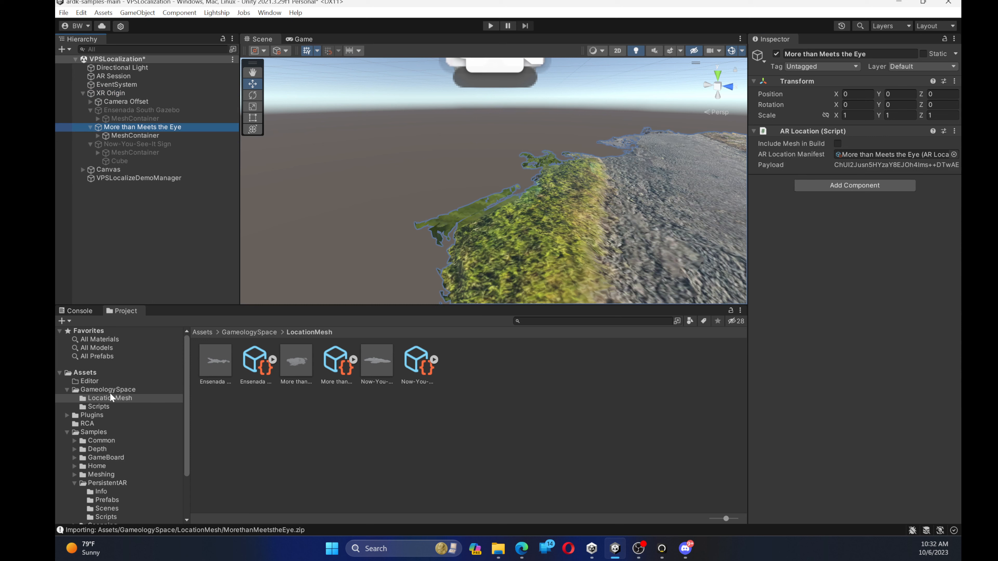
scroll(111, 396, down, 3)
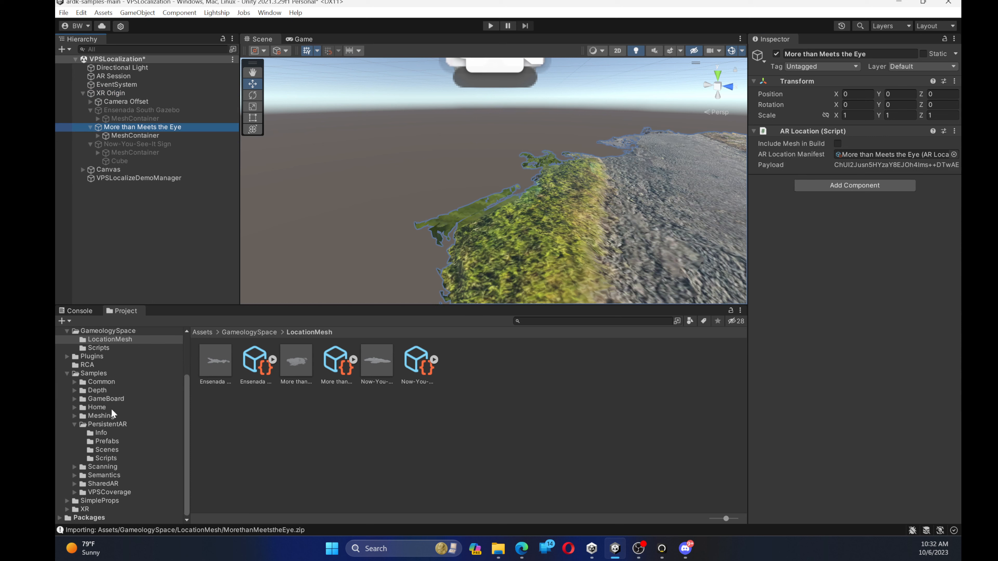
double_click(73, 502)
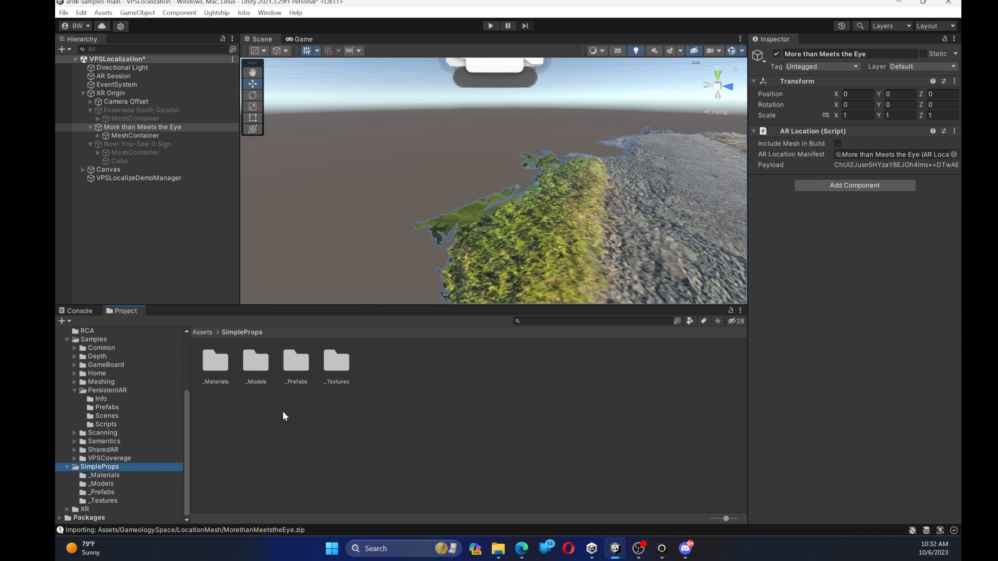
double_click(296, 361)
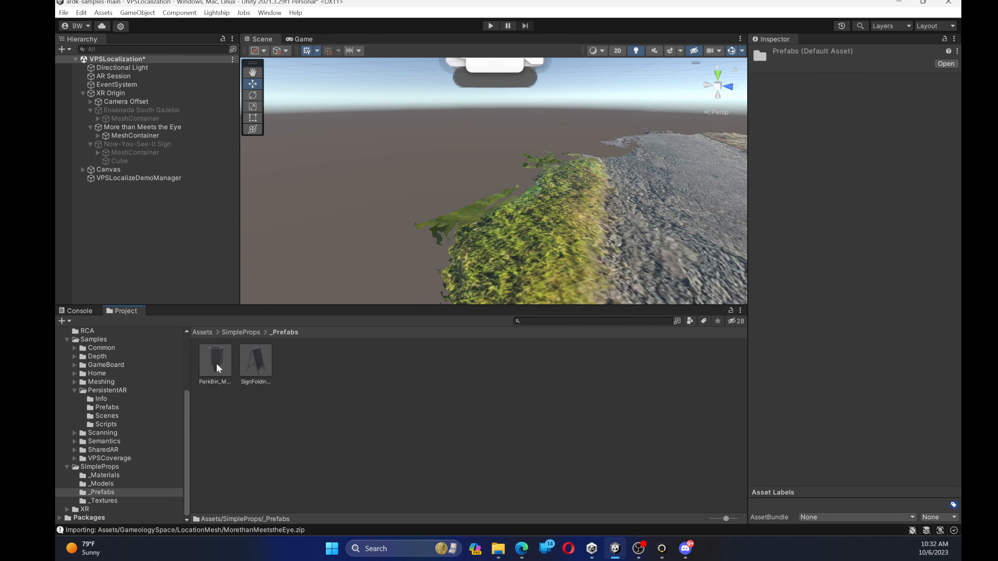
drag(213, 366, 439, 194)
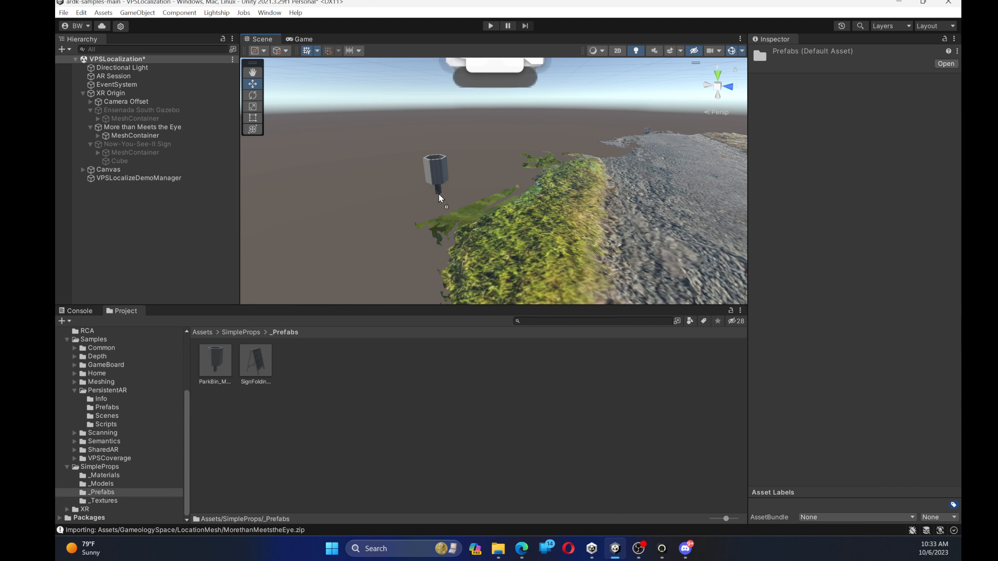
scroll(523, 189, down, 6)
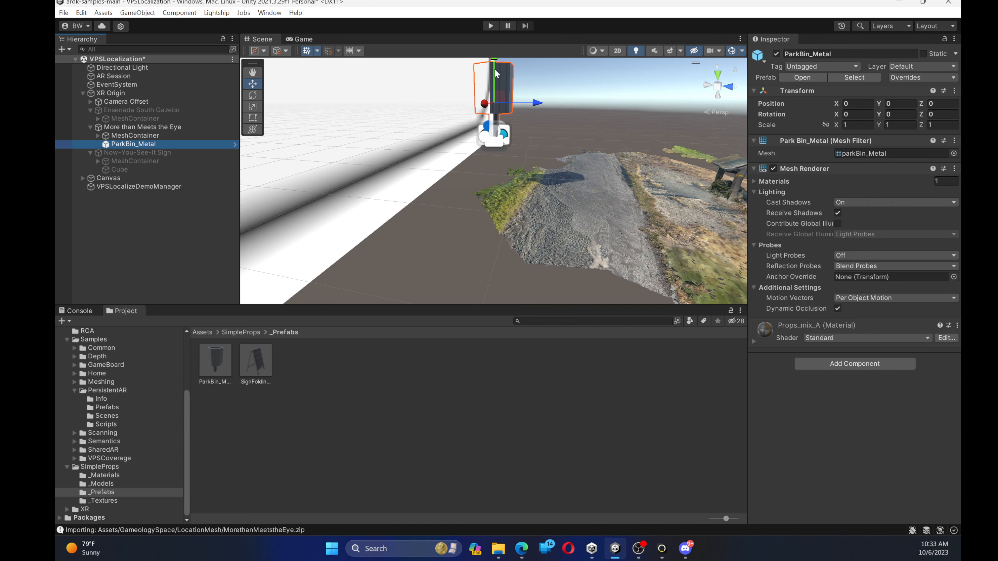
Move the park bin down onto the ground beside the scanned sign, to about X 0.81, Y -2.03, Z 6.01
drag(497, 74, 504, 117)
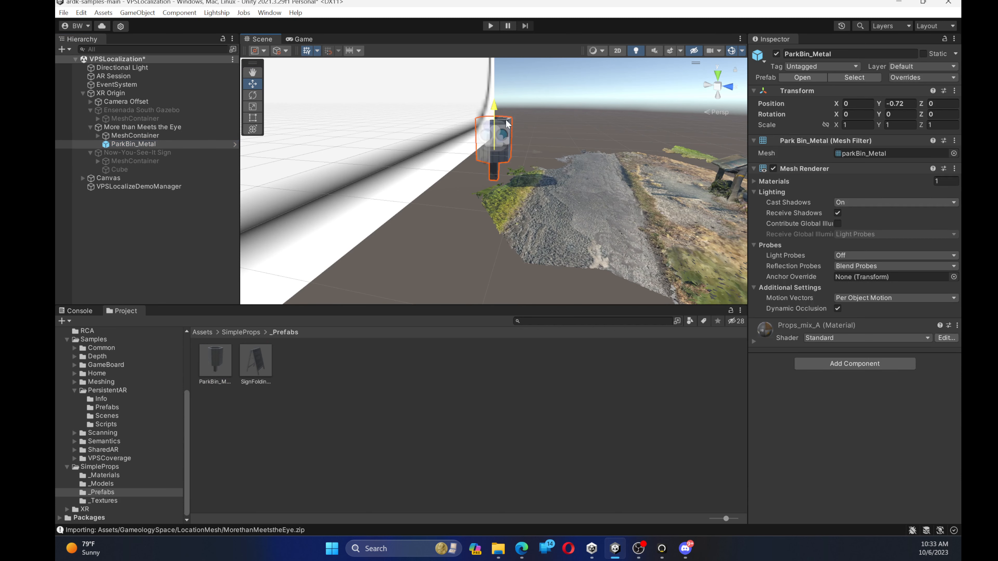
click(472, 171)
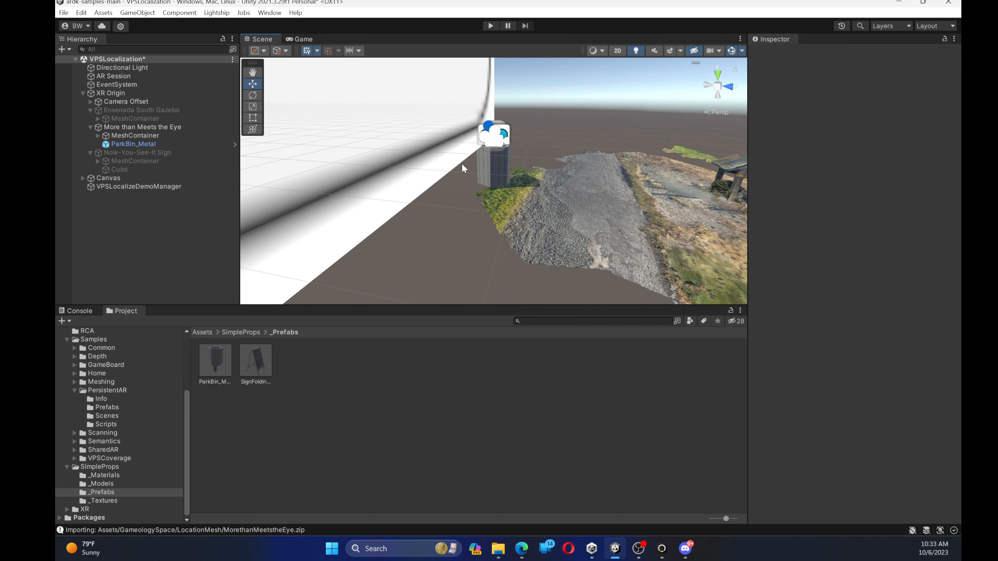
click(165, 144)
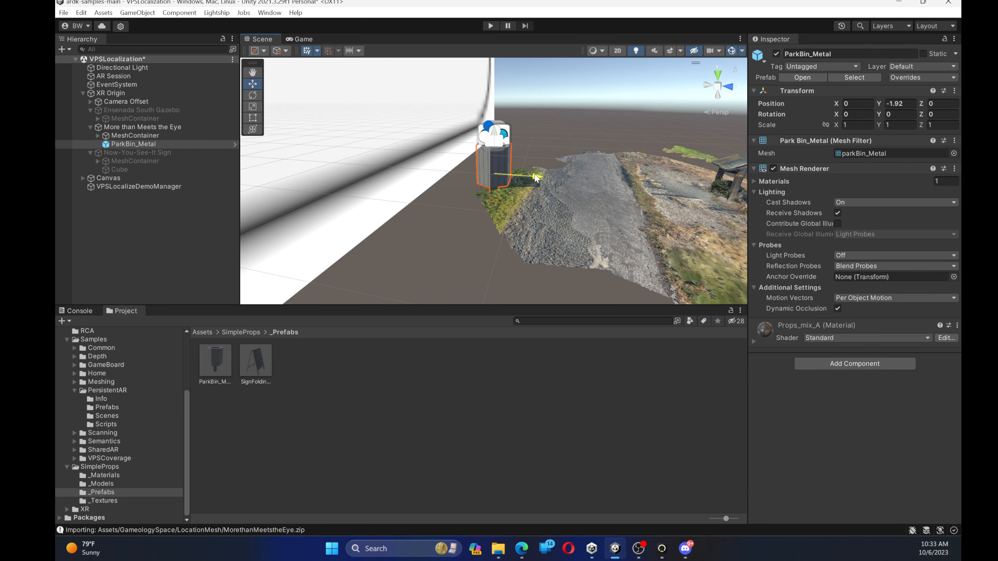
drag(535, 178, 717, 197)
right_drag(588, 174, 519, 163)
right_drag(519, 163, 467, 191)
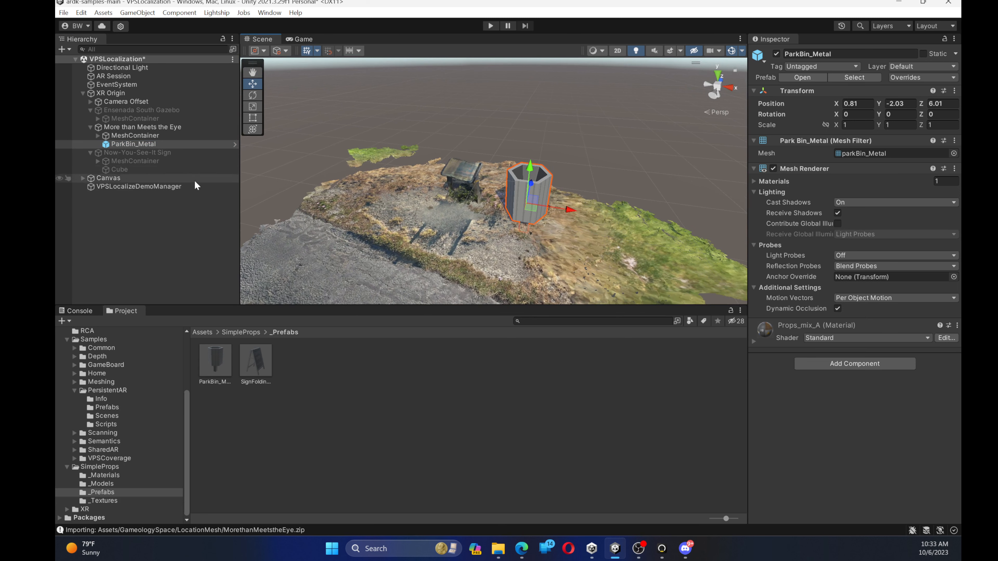
Set the XR Origin's AR Location to Ensenada South Gazebo
click(127, 128)
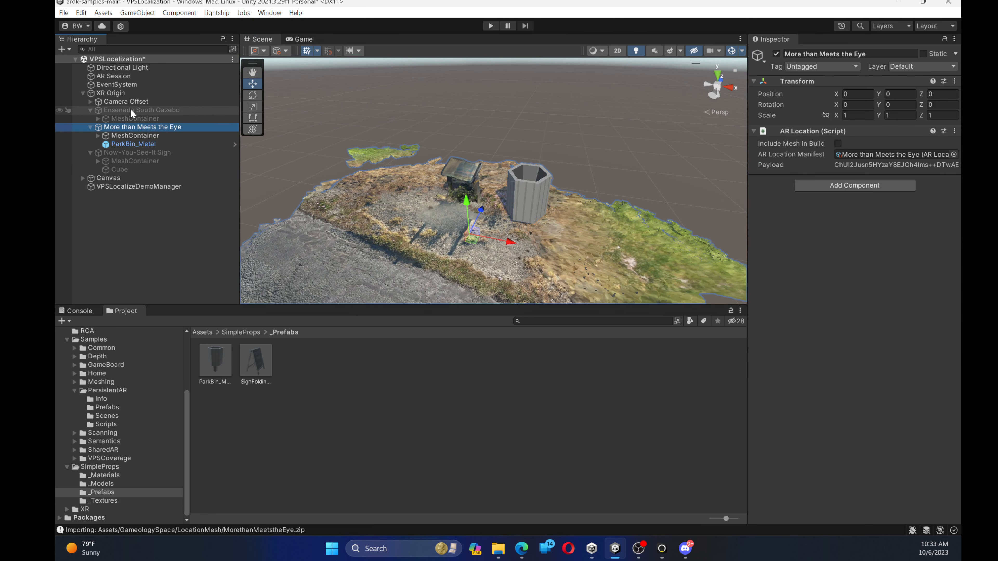
click(128, 94)
click(852, 271)
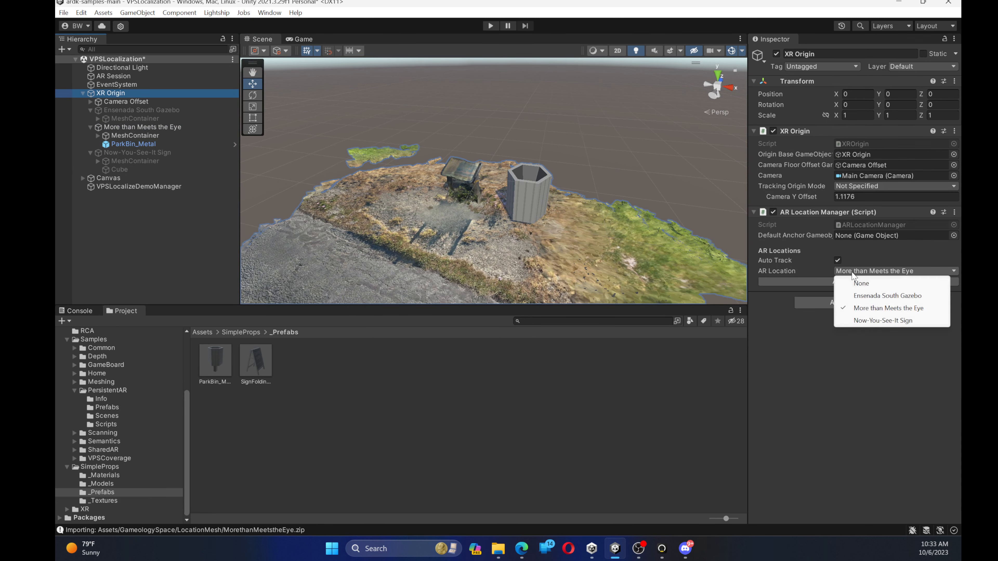
click(887, 296)
Place the SignFolding_02 prefab beside the Ensenada South sign at about X 4.53, Y -0.786, Z 13.911, rotated -63.698 on Y and scaled to 0.4
right_drag(577, 151, 451, 156)
key(w)
drag(256, 360, 460, 176)
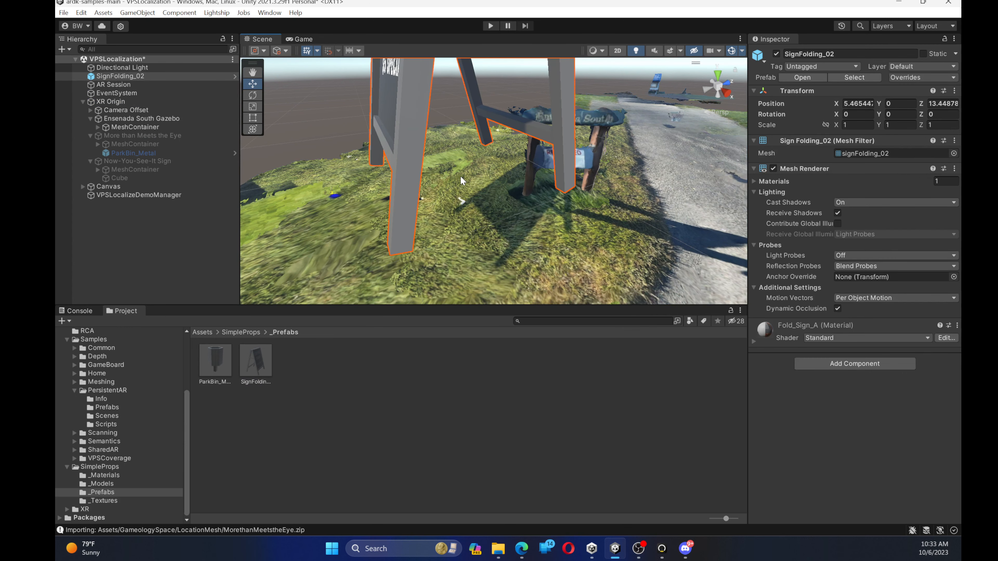
scroll(460, 176, down, 5)
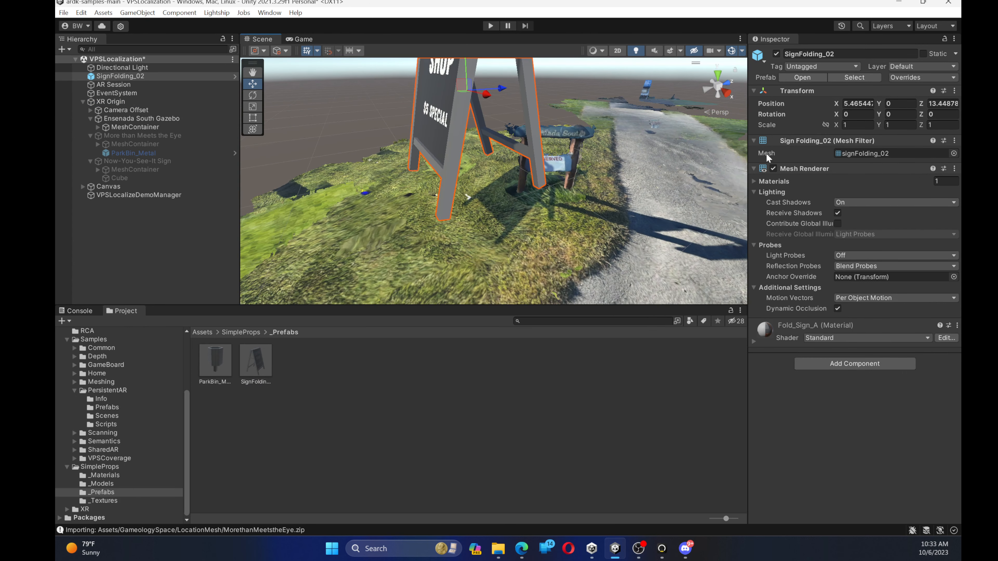
drag(837, 125, 831, 127)
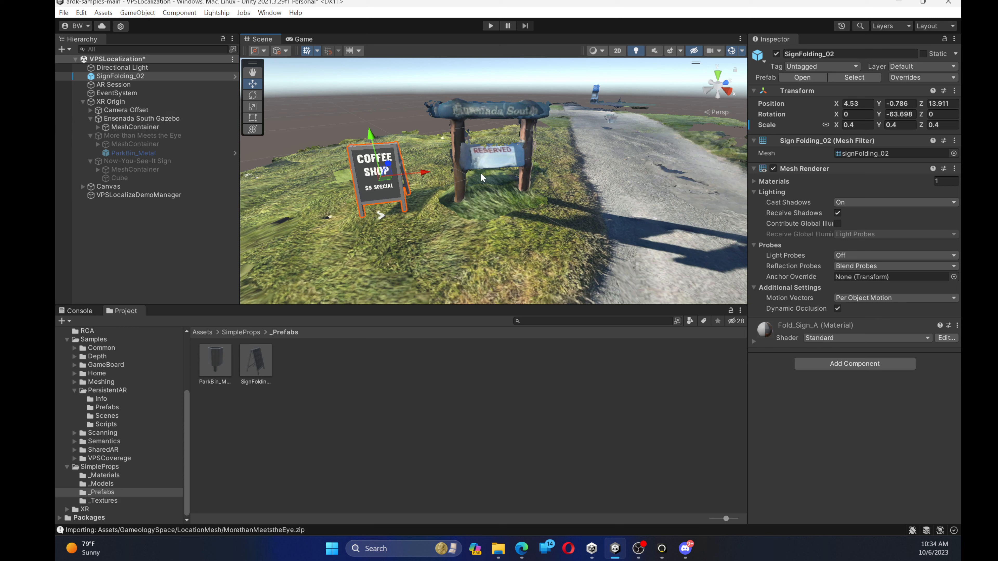
Preview Now-You-See-It Sign as the XR Origin's AR Location to check which objects it shows
click(110, 177)
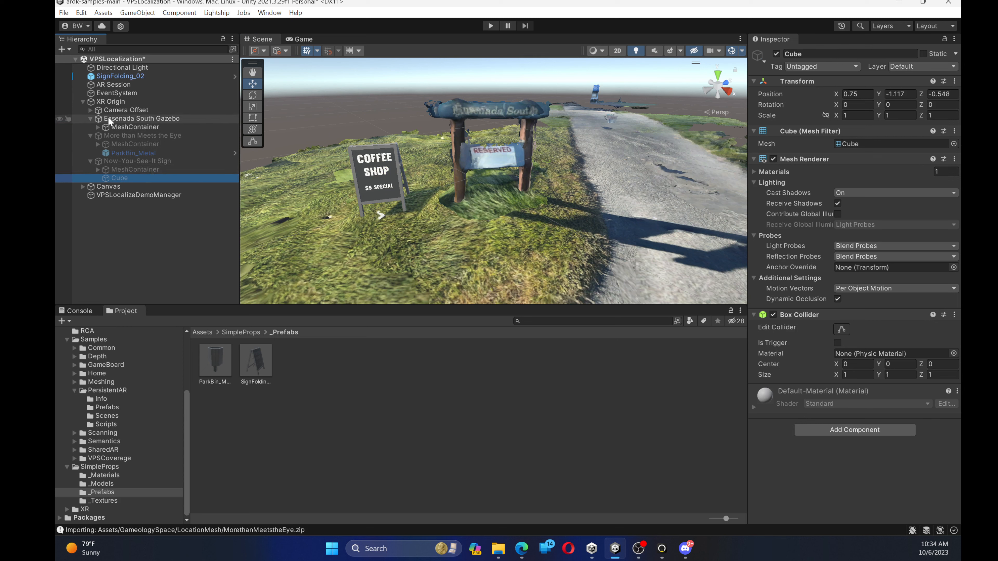
click(118, 102)
click(895, 237)
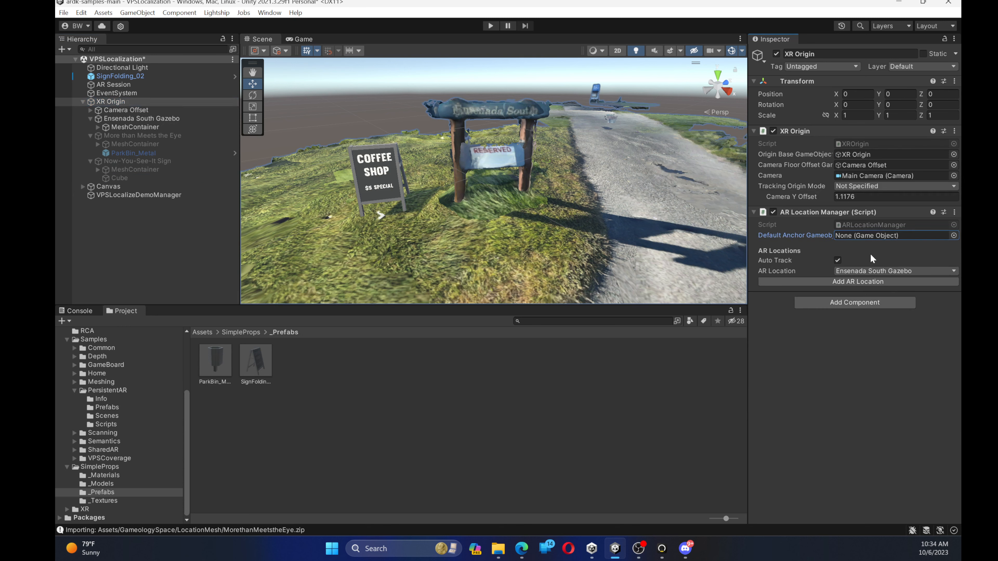
click(875, 271)
click(882, 320)
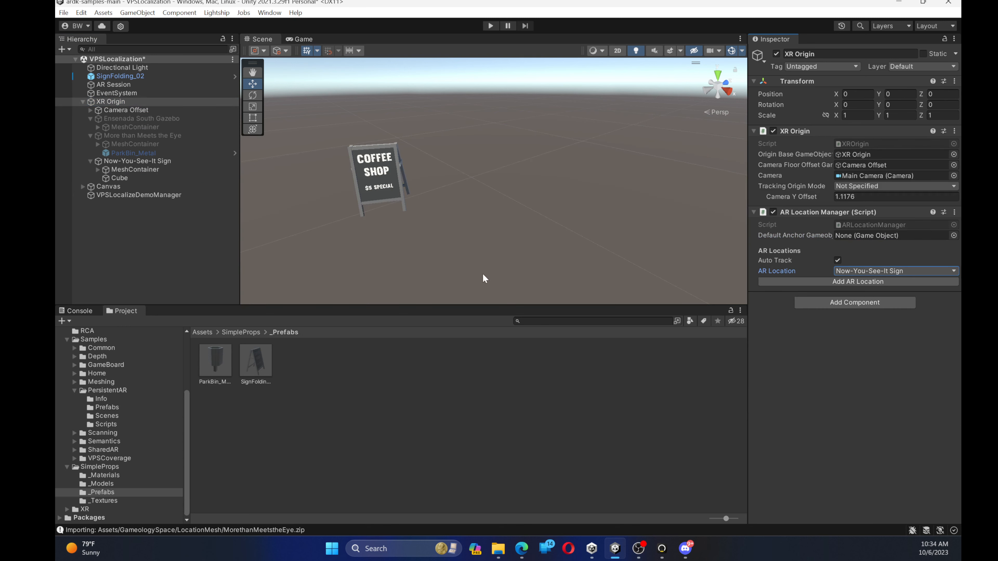
Make the SignFolding_02 object a child of the Ensenada South Gazebo location
click(158, 151)
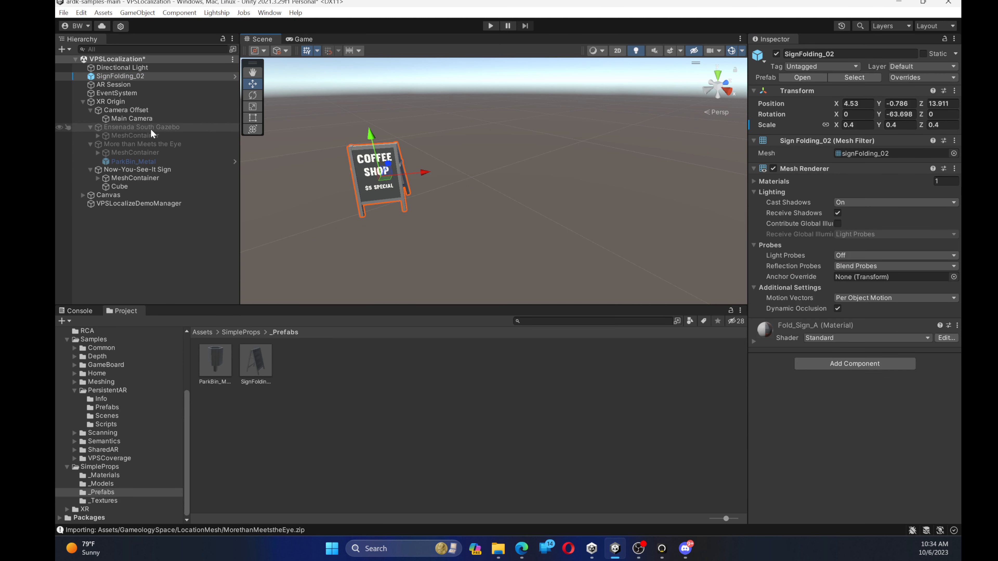
drag(116, 75, 161, 133)
click(149, 120)
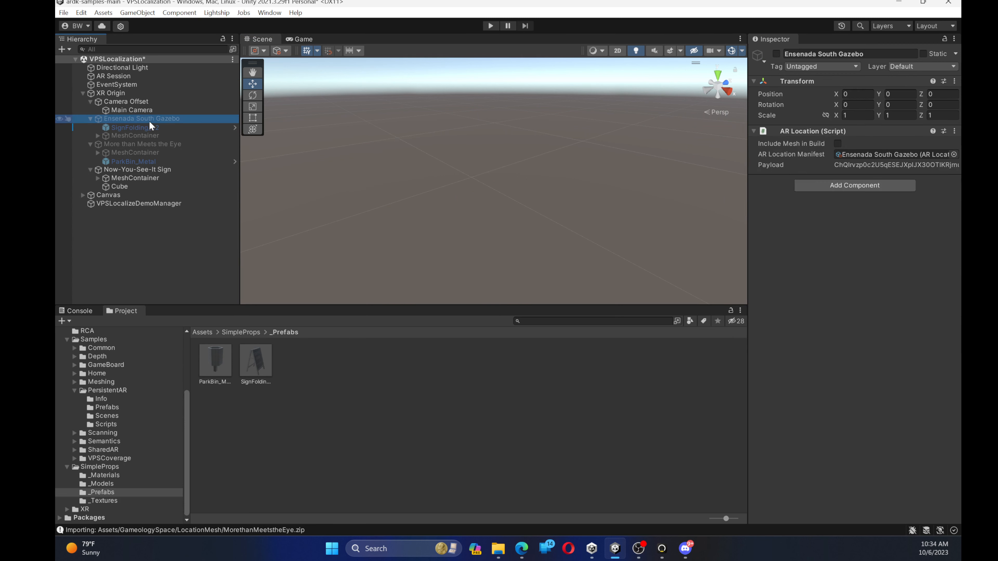
Switch the XR Origin's AR Location to Ensenada South Gazebo and check the folding sign's placement under it
click(116, 94)
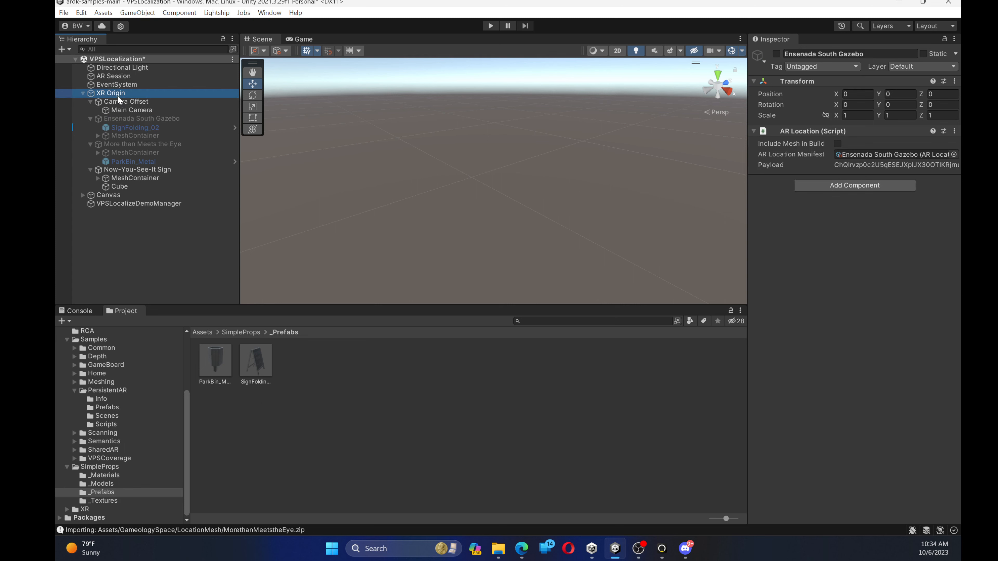
click(848, 271)
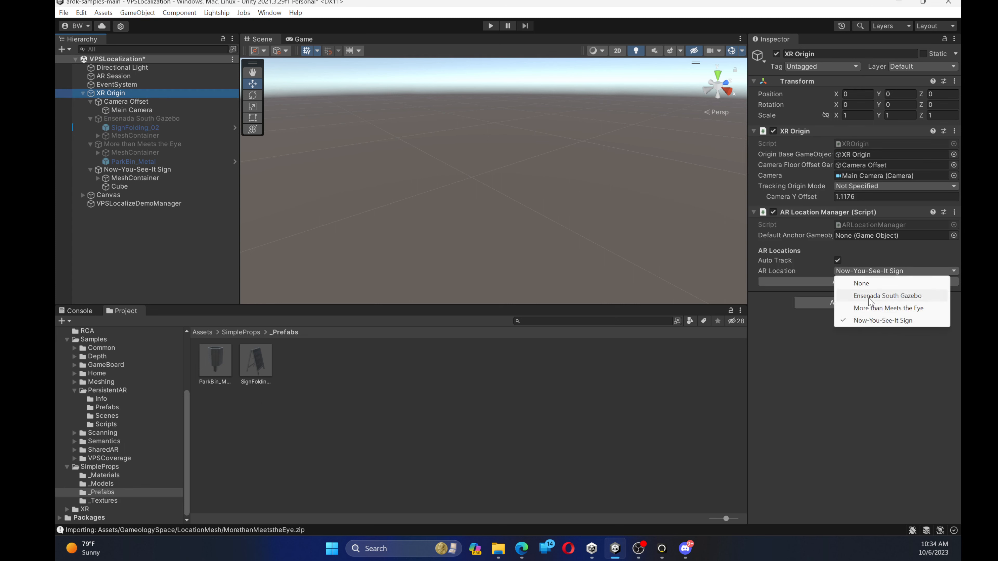
click(861, 295)
click(109, 127)
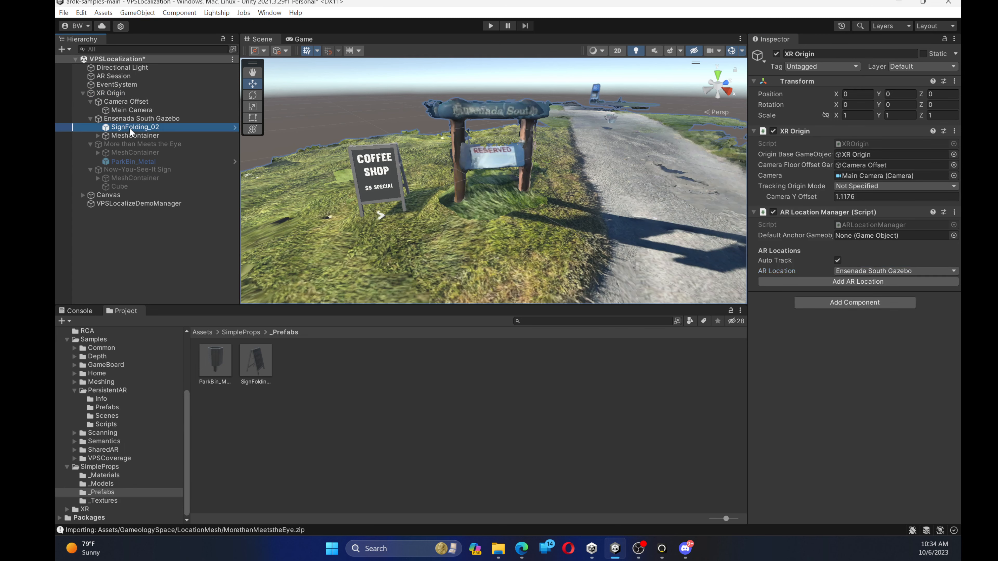
click(138, 119)
click(140, 128)
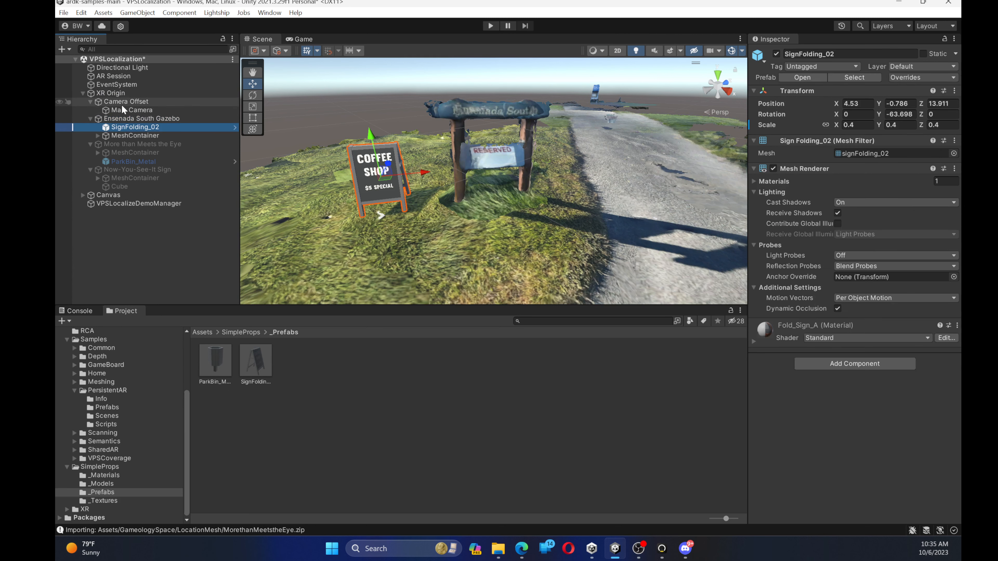
click(149, 117)
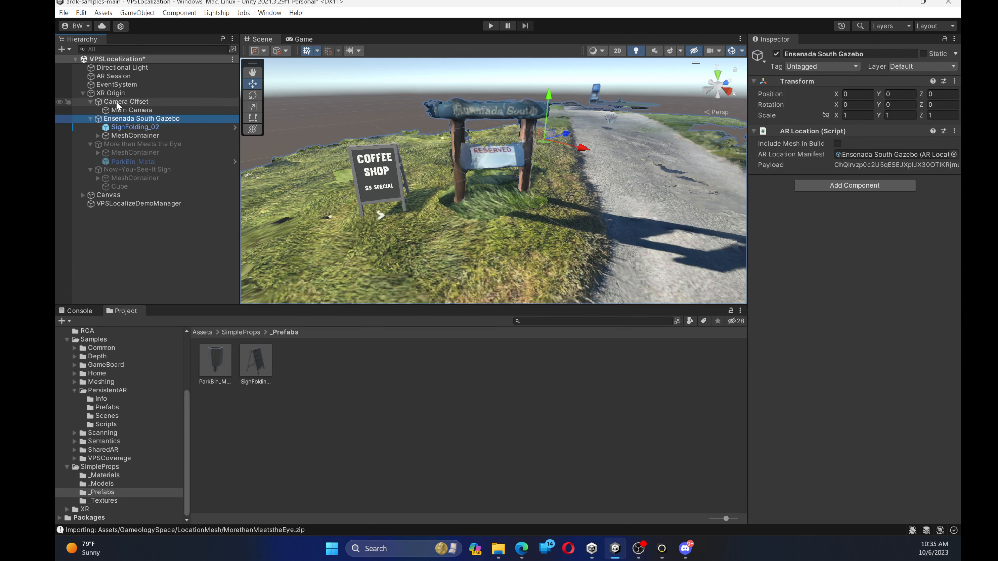
Set the XR Origin's AR Location to Now-You-See-It Sign
click(112, 93)
click(895, 271)
click(871, 320)
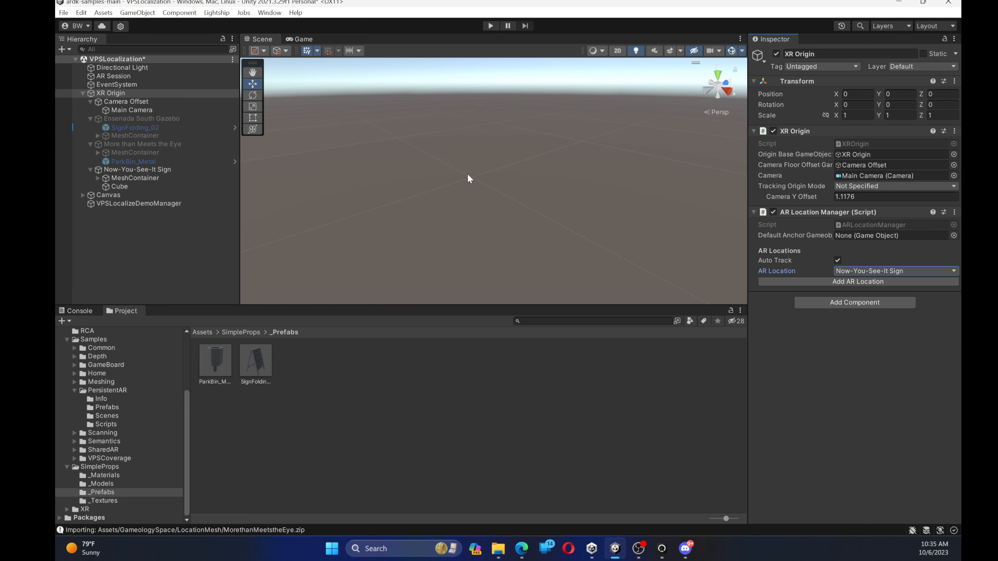
Add the Click Detector script component to the cube under Now-You-See-It Sign
double_click(121, 187)
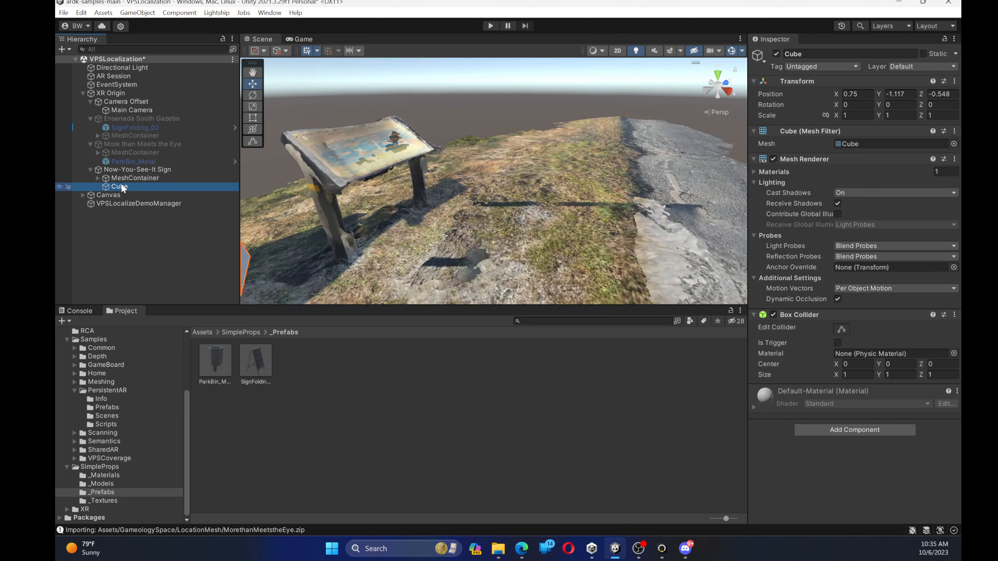
scroll(380, 144, down, 10)
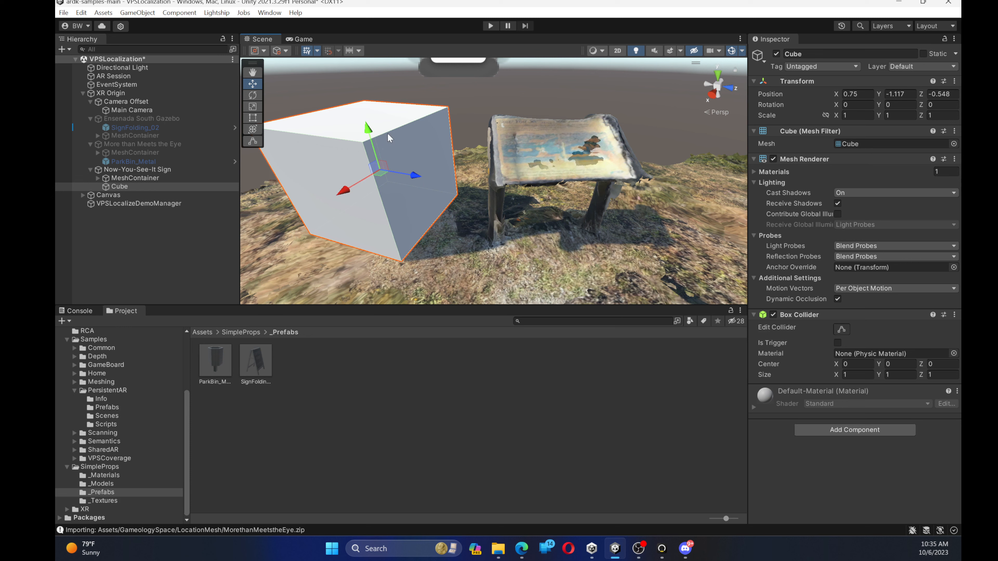
click(668, 428)
click(368, 154)
click(868, 431)
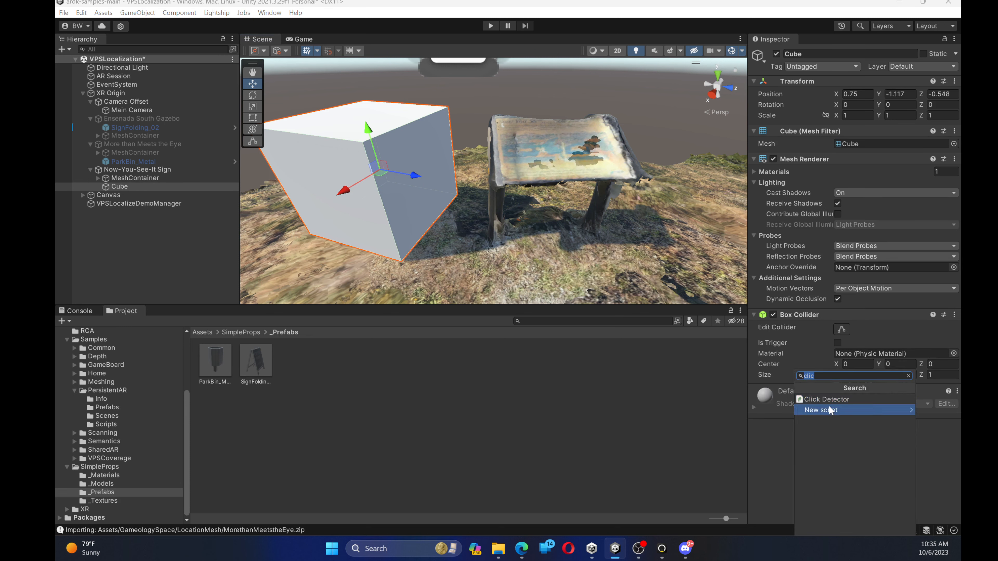
click(837, 400)
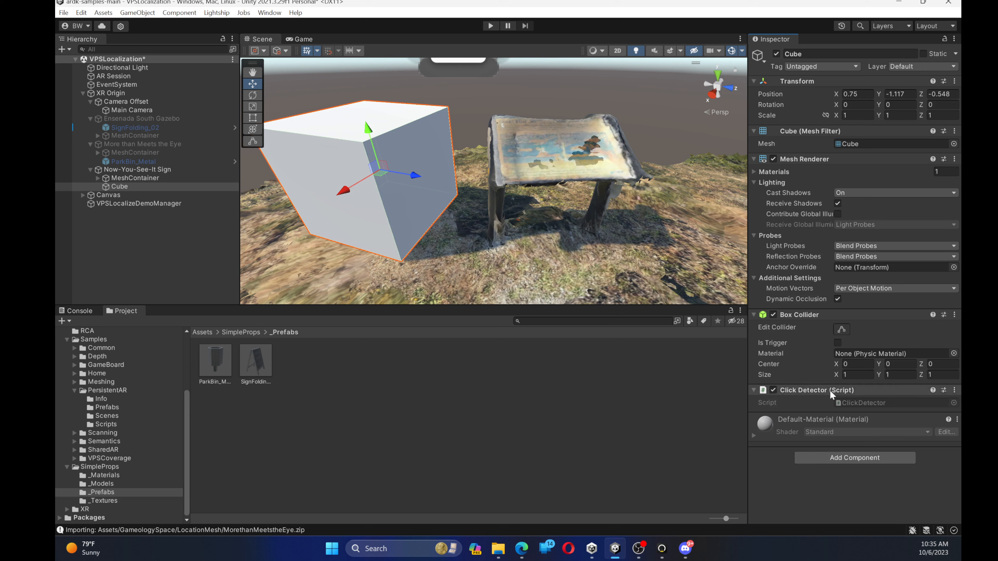
click(383, 390)
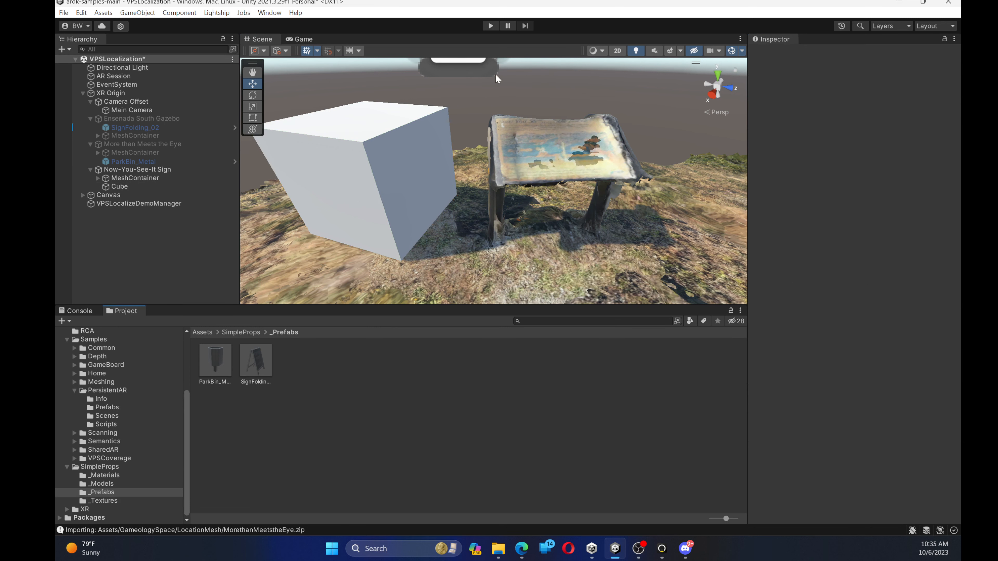
Run the scene in play mode and disable the Canvas object so its interface does not cover the game view
click(490, 26)
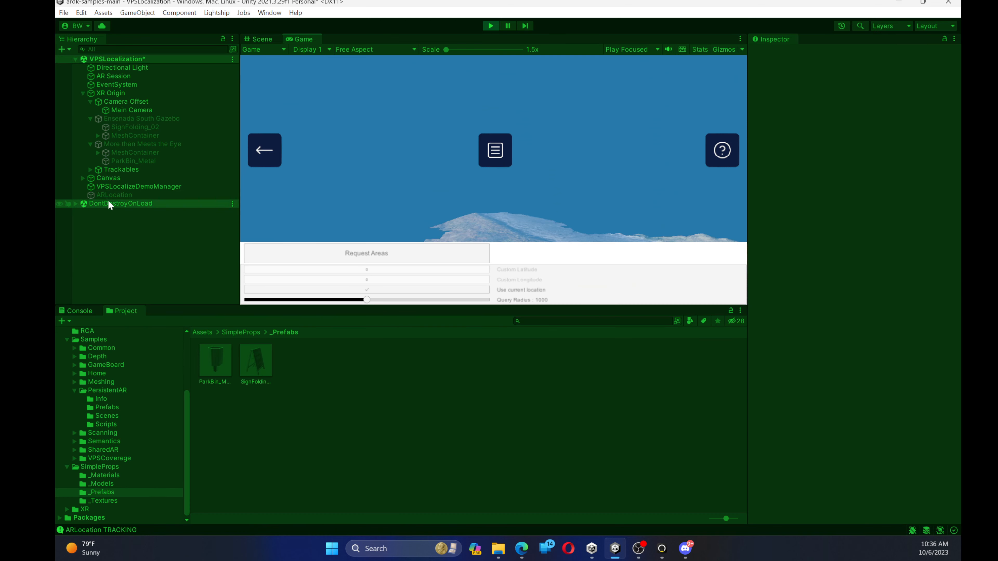
click(110, 179)
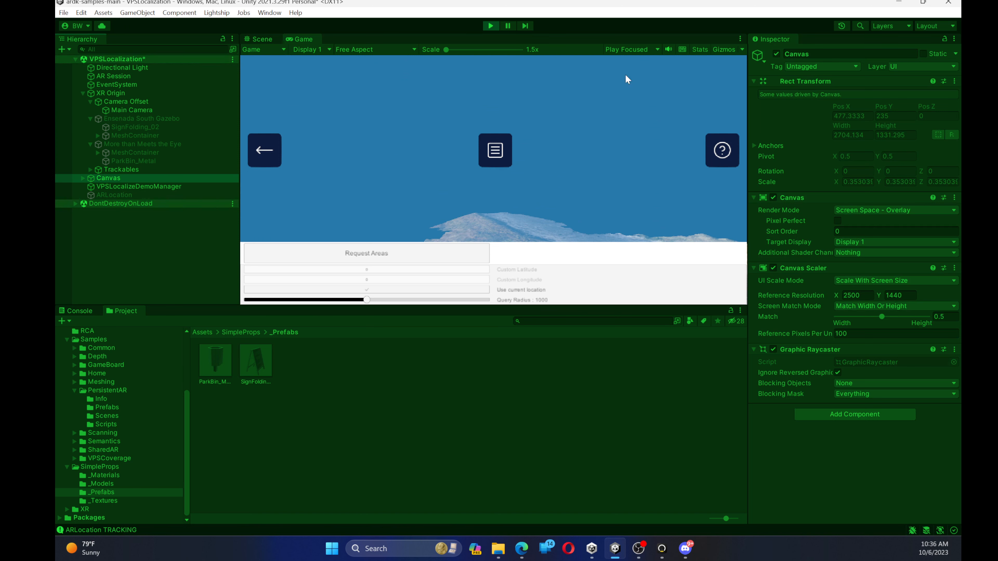
click(776, 54)
Navigate the play-mode camera to face the cube and the scanned sign, and bring up the Console log
right_drag(380, 155, 729, 192)
key(s)
key(w)
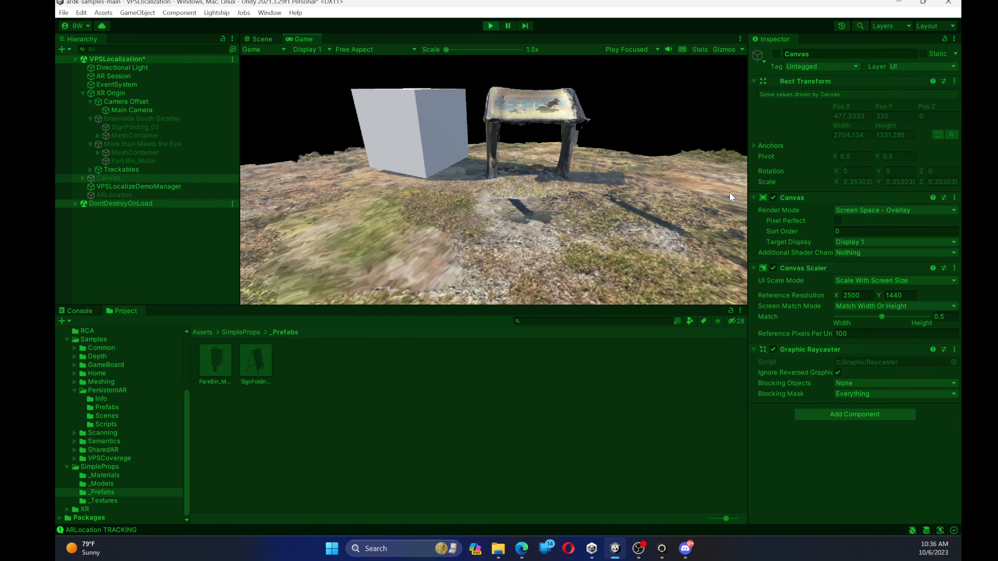
key(e)
key(a)
key(d)
key(w)
right_drag(729, 192, 728, 181)
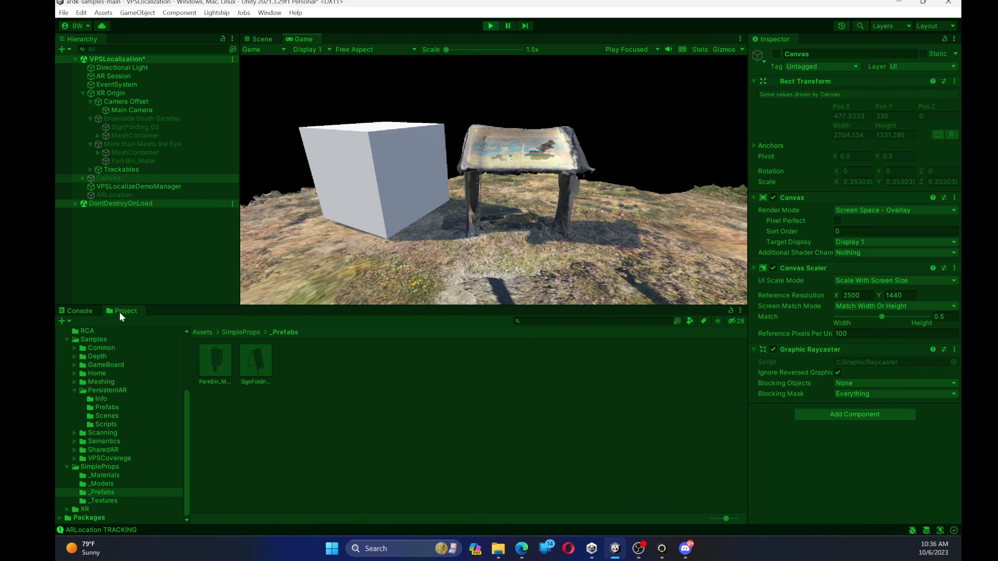
click(79, 310)
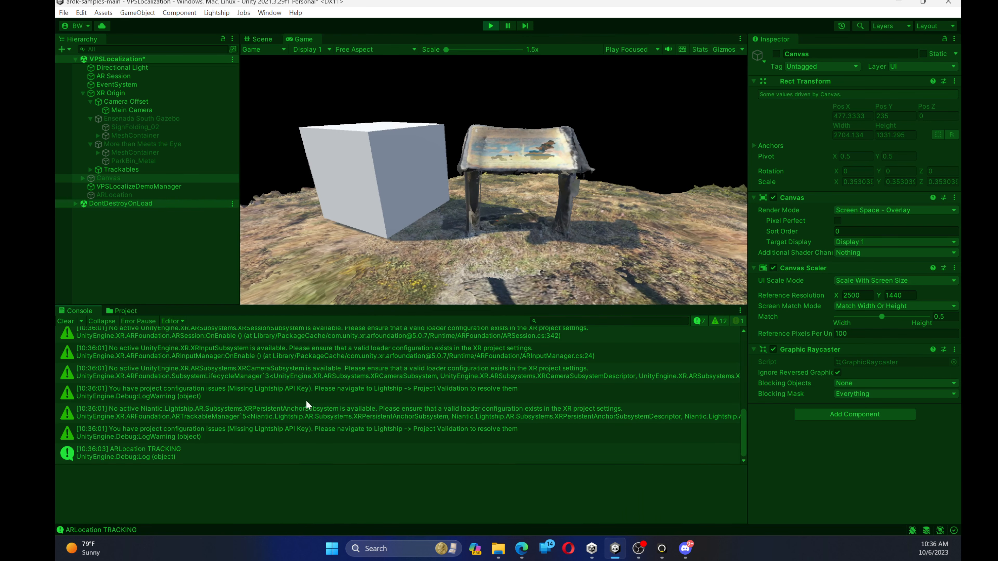
Test the cube's click detection in play mode by triggering it at different points on and around the cube
click(398, 179)
click(377, 171)
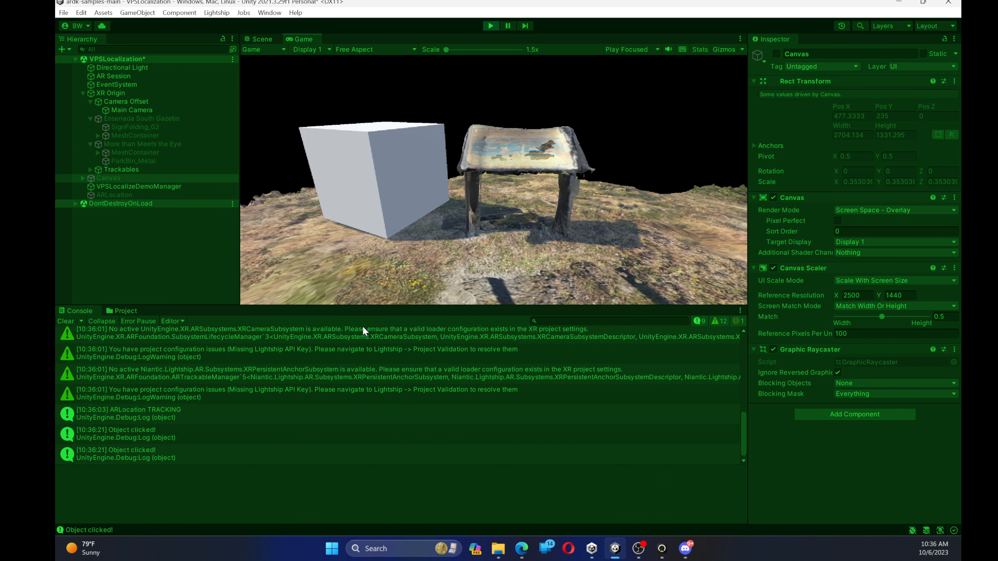
click(372, 278)
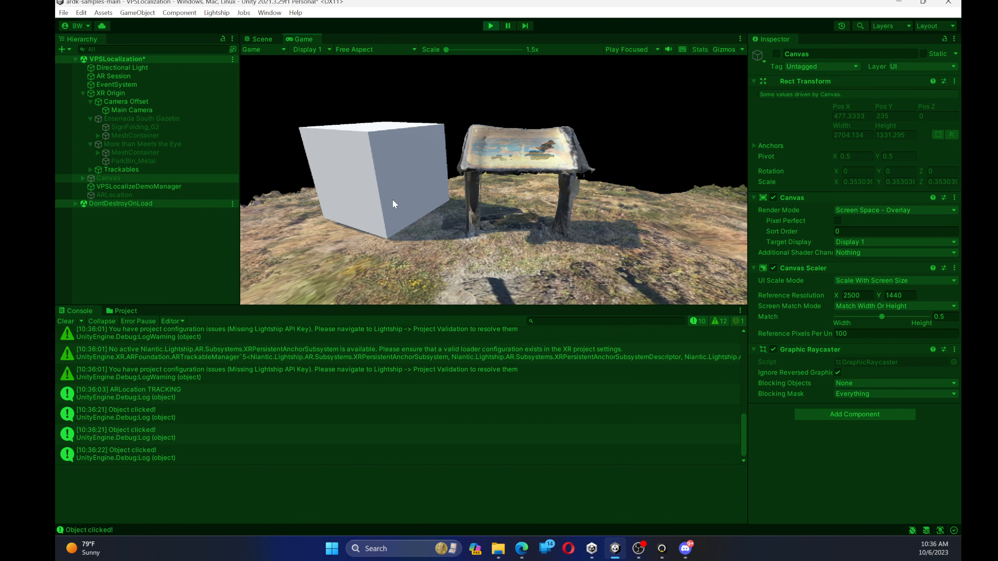
Move the play-mode camera around to view the cube and sign from different angles, and stop play mode
key(e)
key(q)
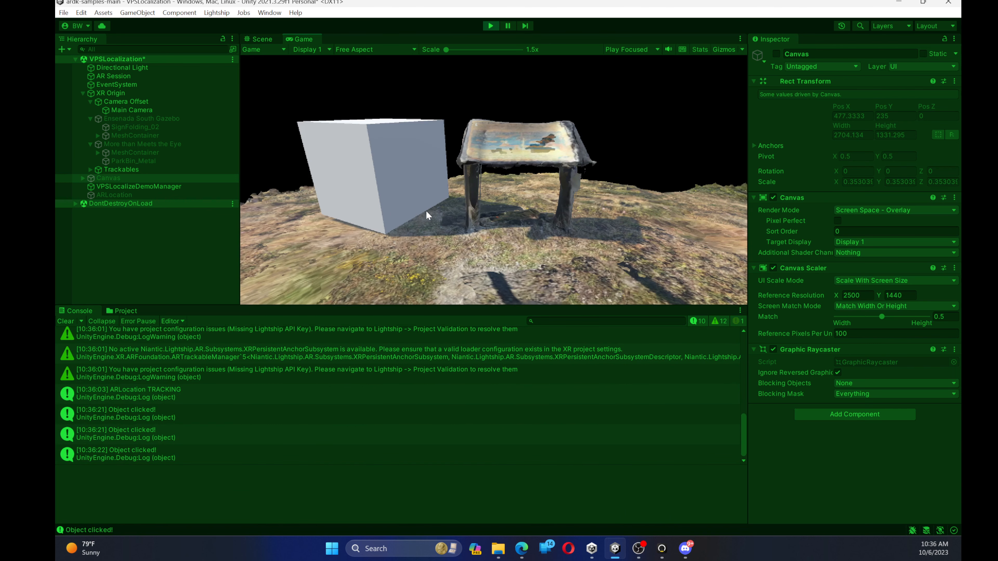
key(e)
key(s)
right_drag(426, 212, 447, 213)
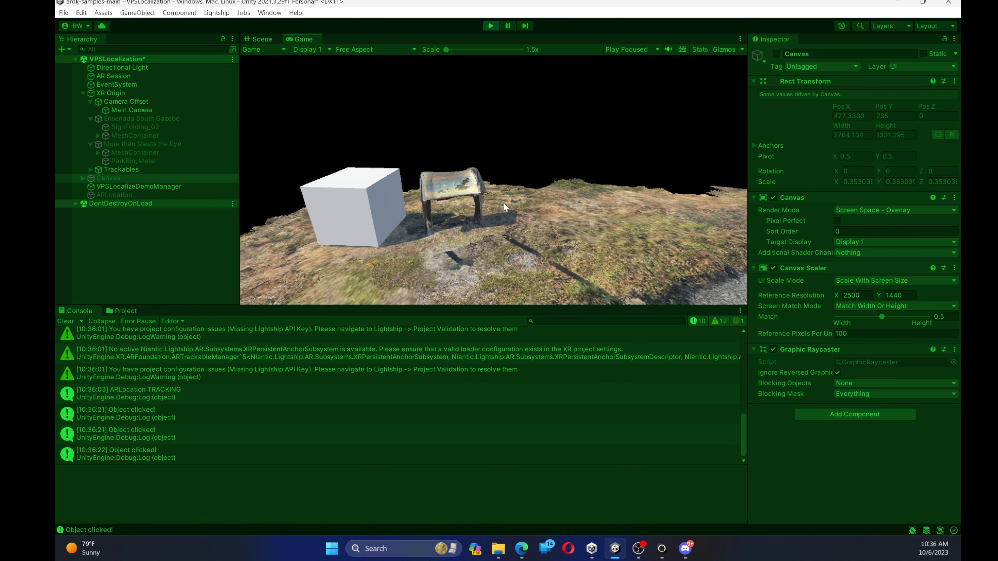
right_drag(503, 202, 474, 190)
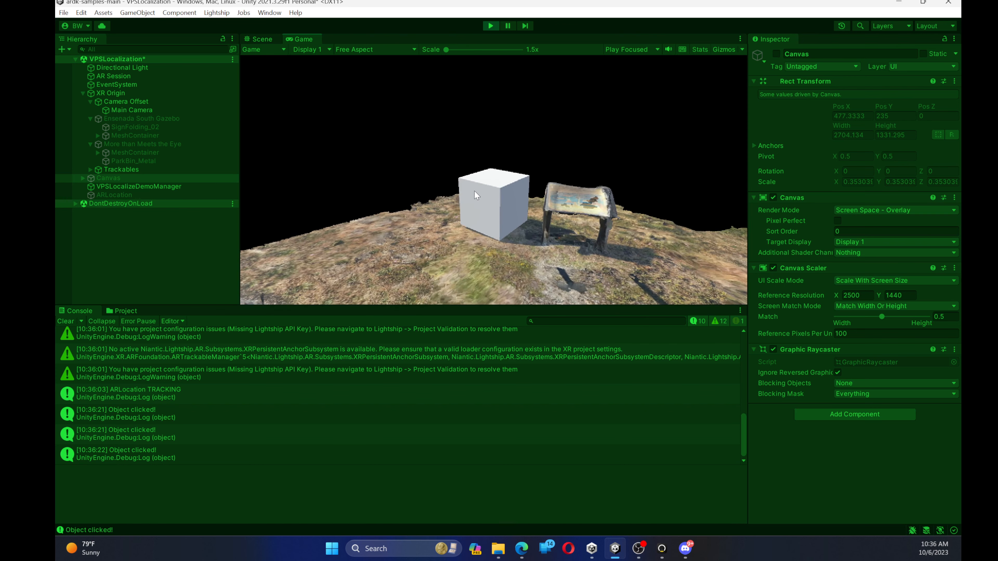
key(ctrl+p)
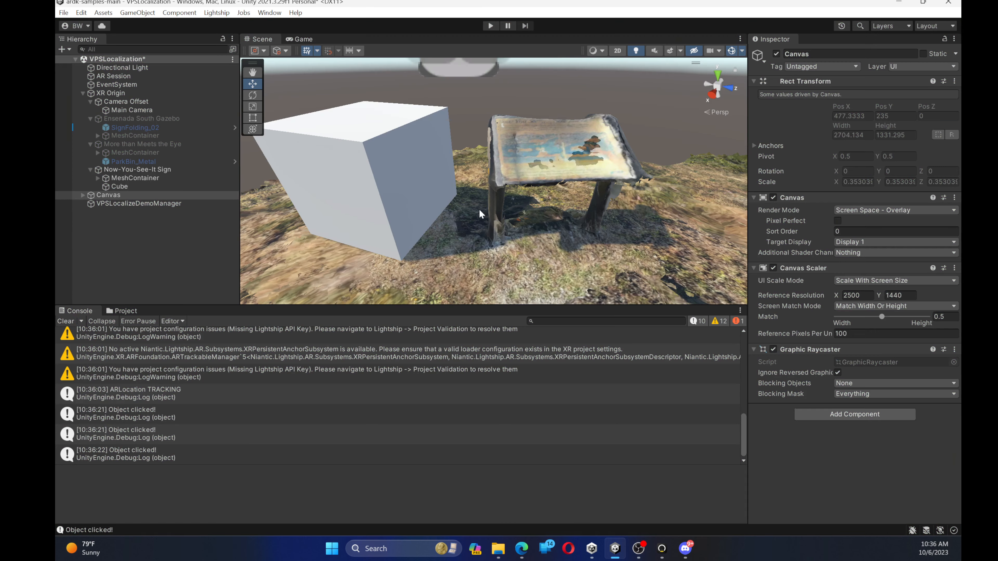
Duplicate the cube under Now-You-See-It Sign and move the copy along X to about 2.188
click(126, 186)
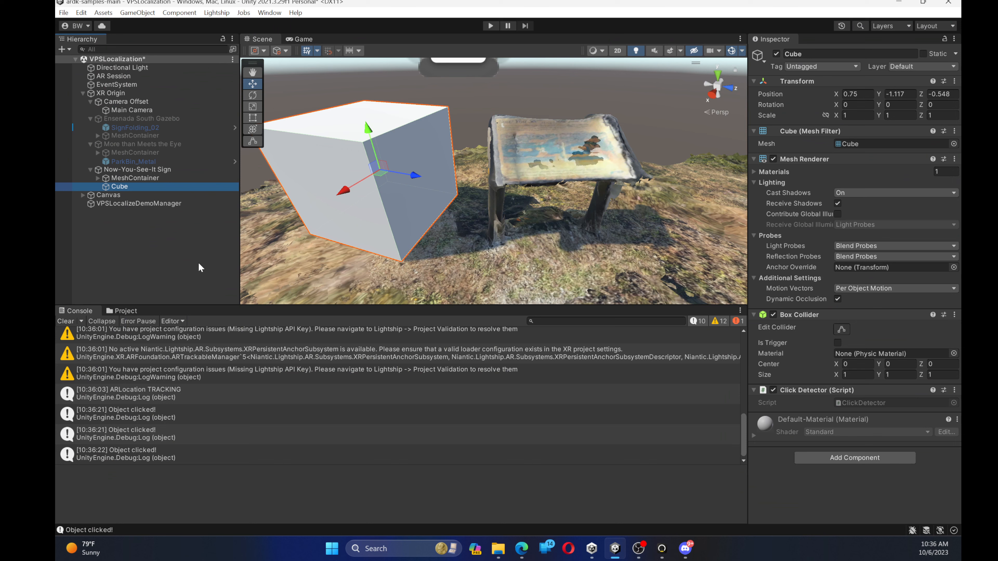
key(ctrl+d)
scroll(387, 233, down, 3)
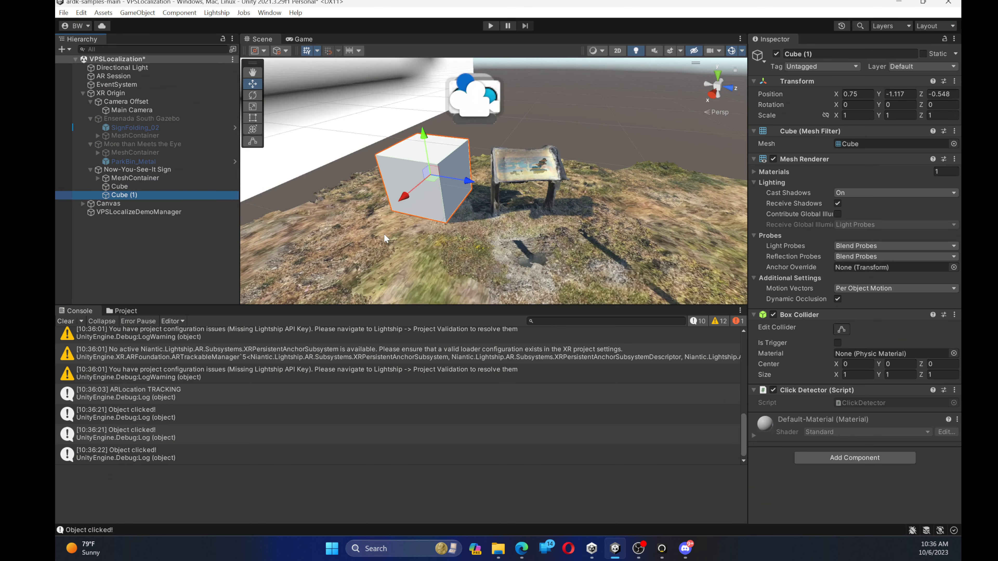
drag(401, 207, 354, 275)
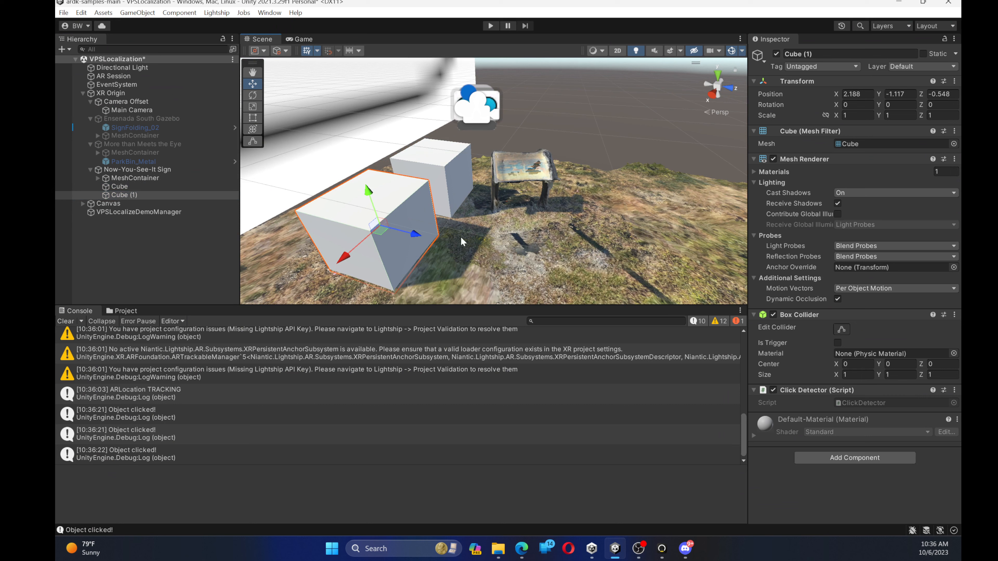
Duplicate Cube (1) and move the new copy along X to about 3.54 so the cubes form a row
alt+drag(471, 228, 231, 204)
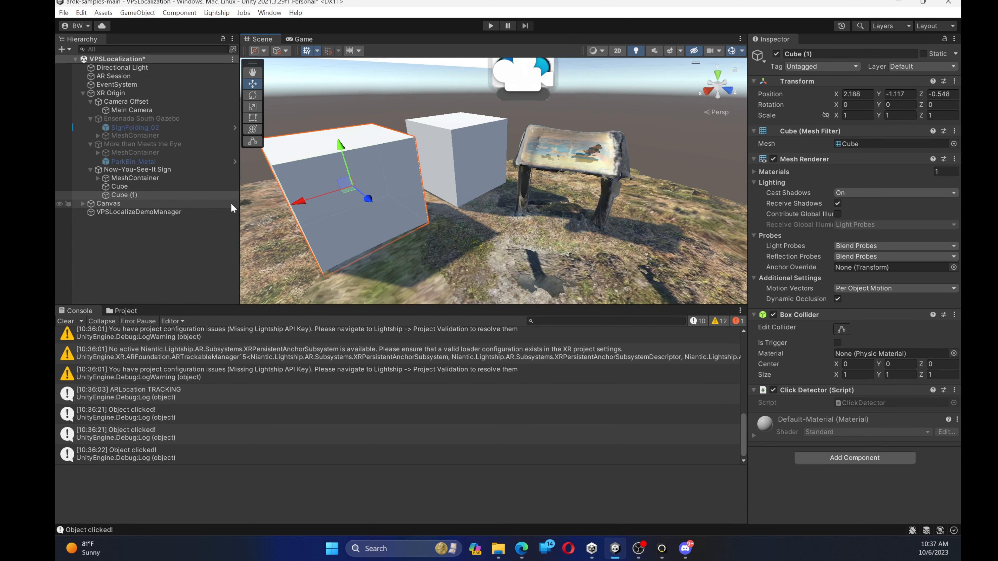
click(149, 195)
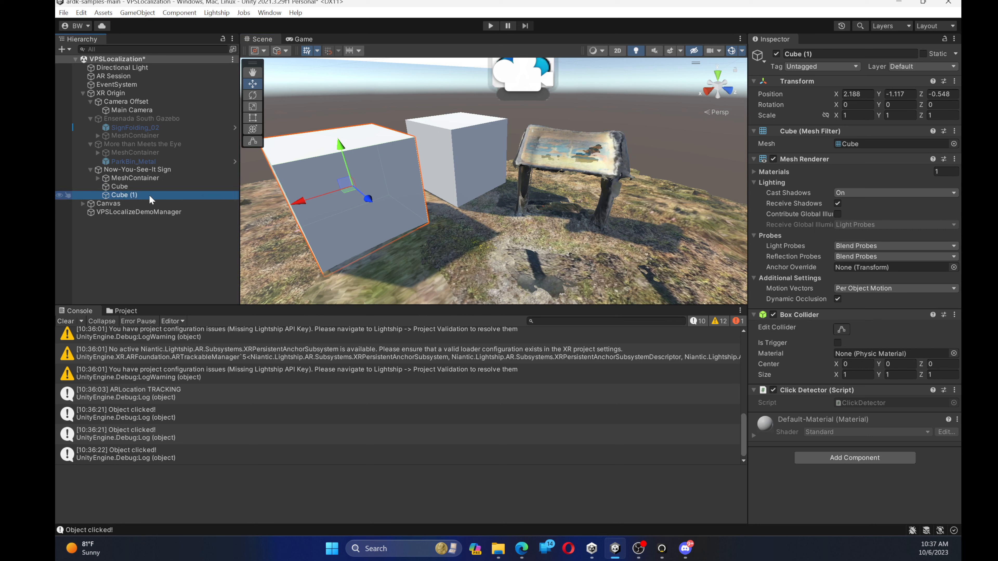
key(ctrl+d)
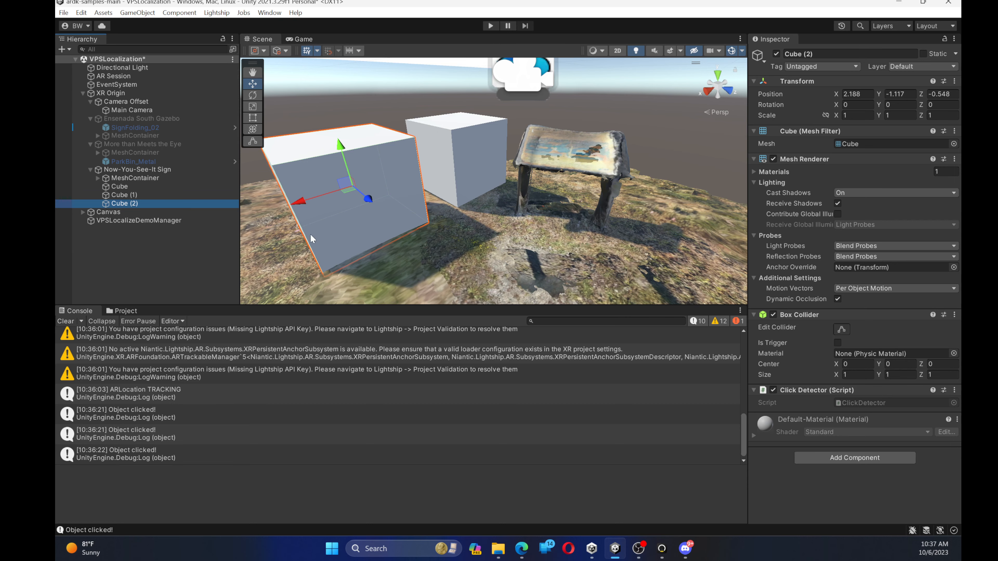
scroll(311, 235, down, 3)
right_drag(312, 234, 274, 226)
drag(415, 194, 318, 218)
right_drag(392, 190, 417, 207)
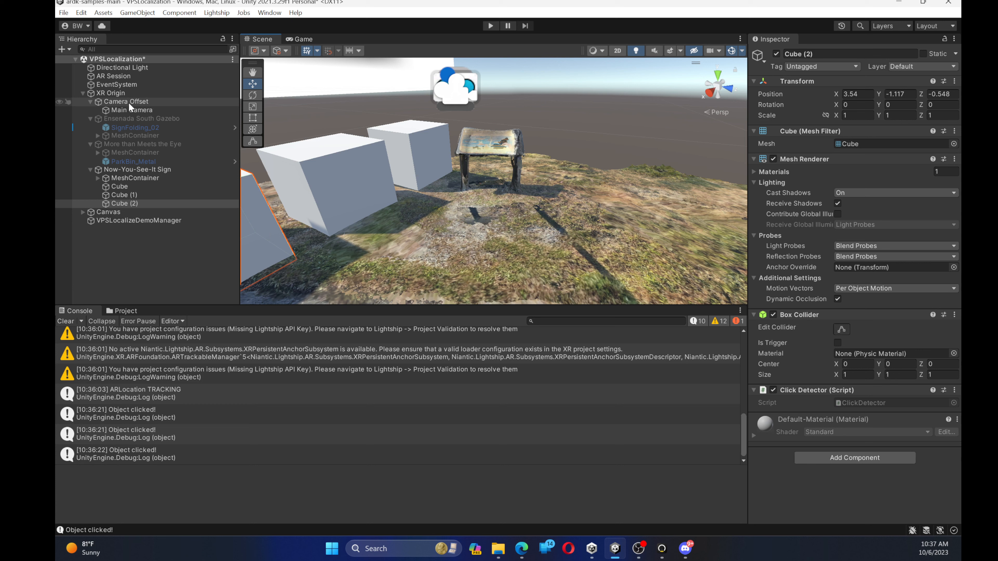
Switch the build platform to Android and bring up the Lightship project validation checks
click(63, 12)
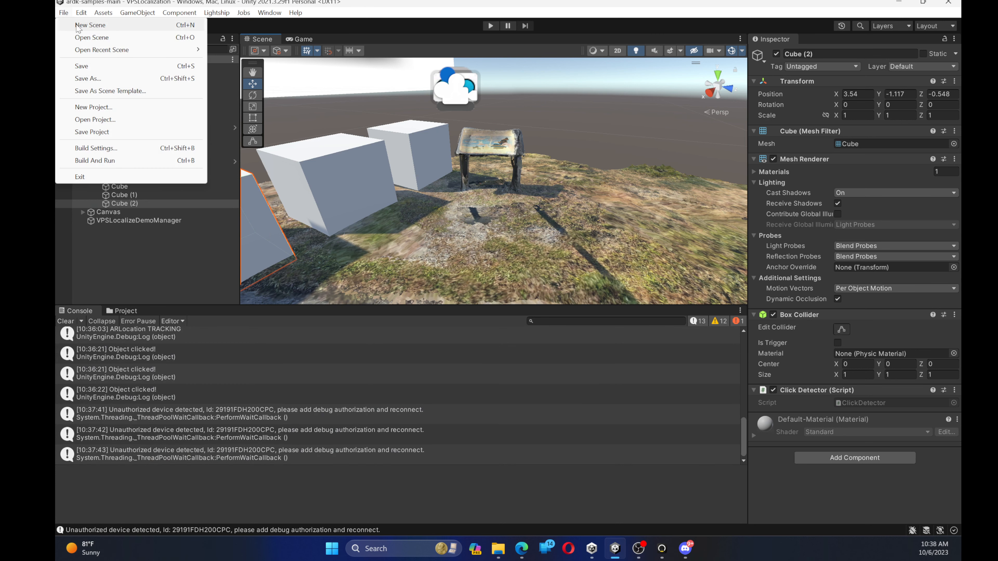
click(117, 151)
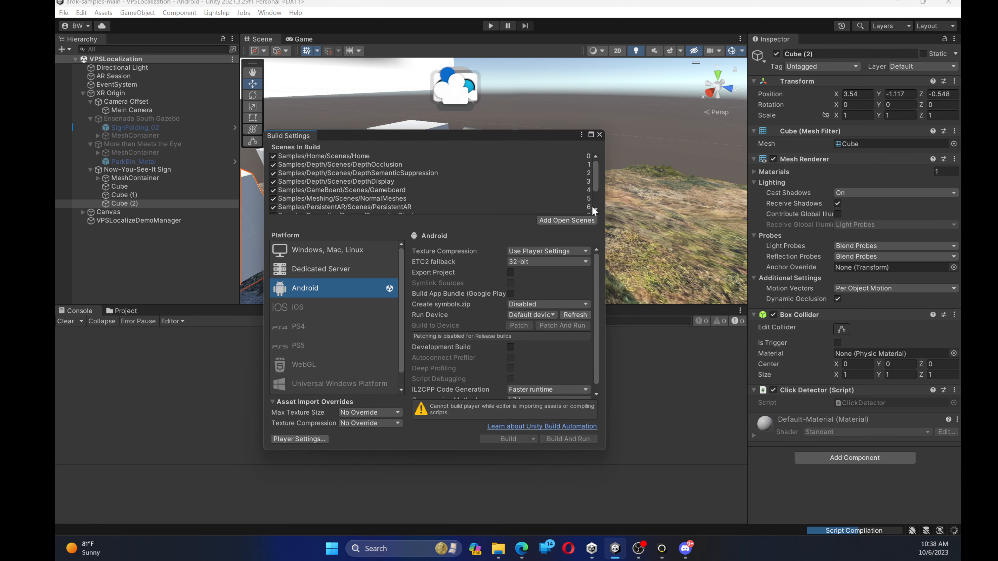
click(600, 135)
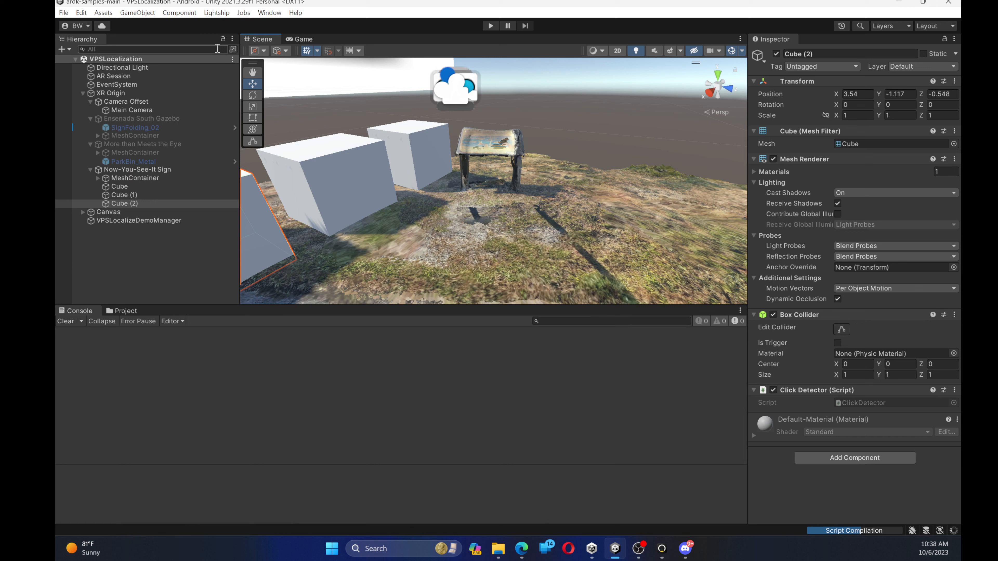
click(217, 12)
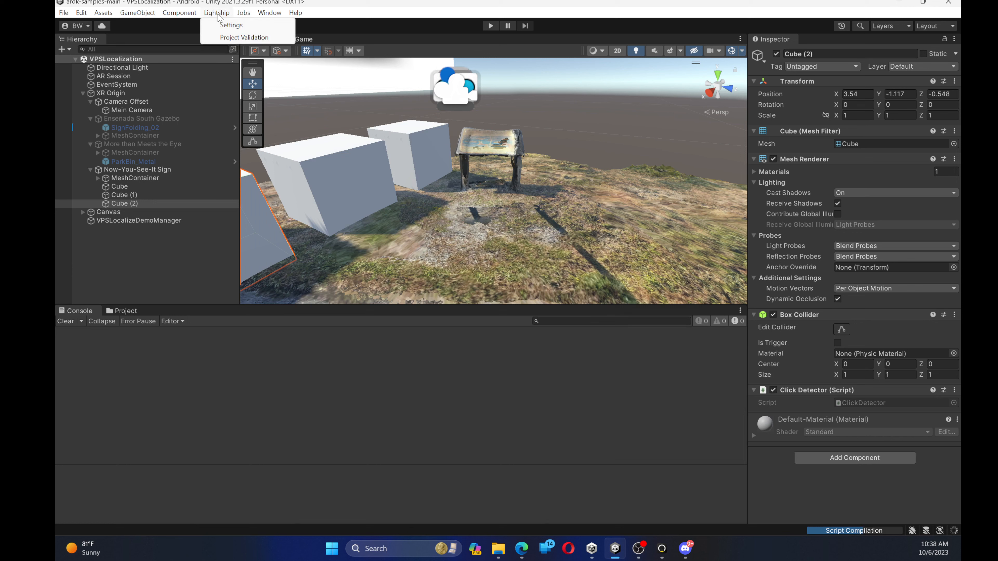
click(224, 38)
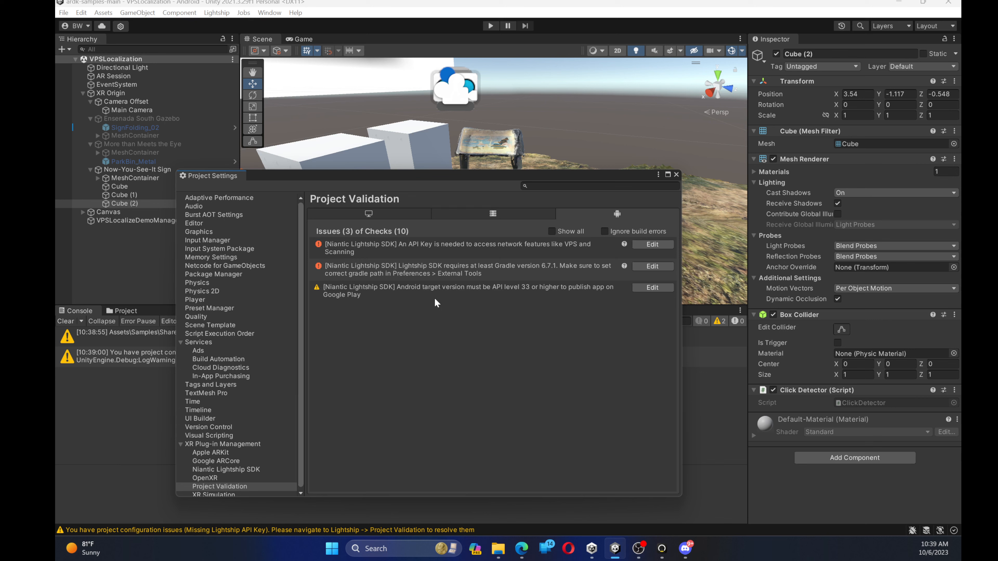
Switch to the browser and find the Installing Gradle for Android section of the Installing ARDK 3 documentation
key(alt+Tab)
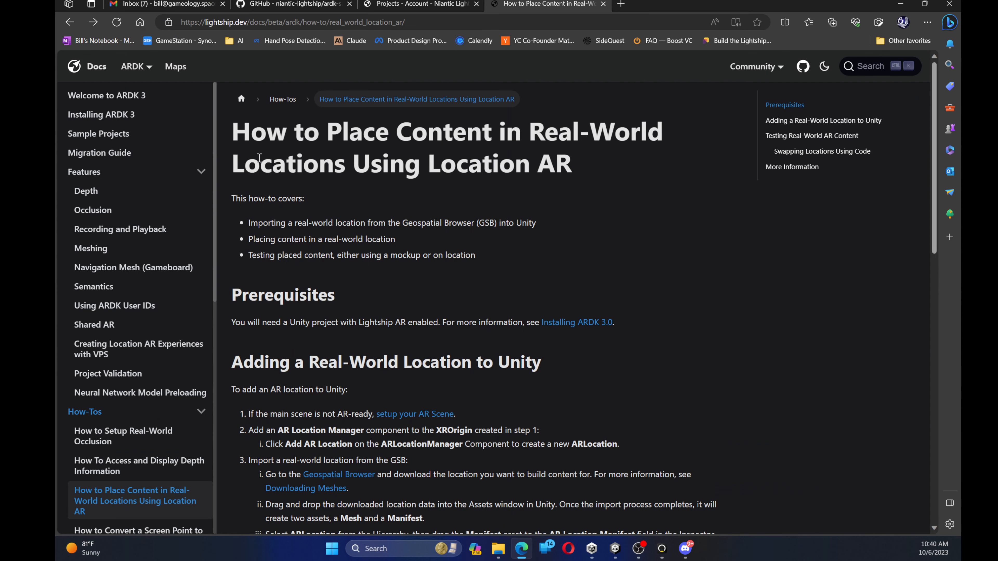
click(118, 115)
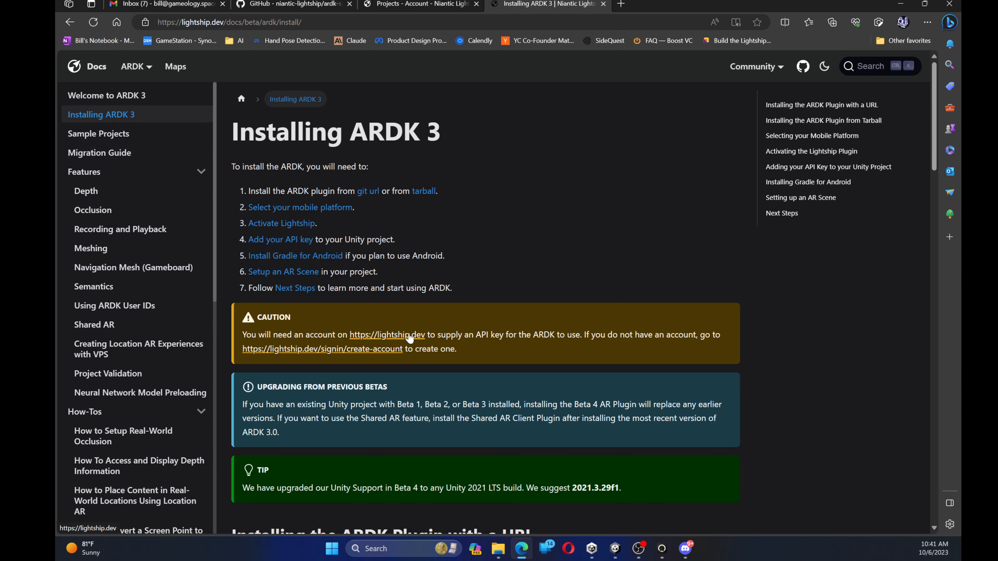
scroll(409, 337, down, 6)
scroll(409, 336, up, 8)
click(332, 256)
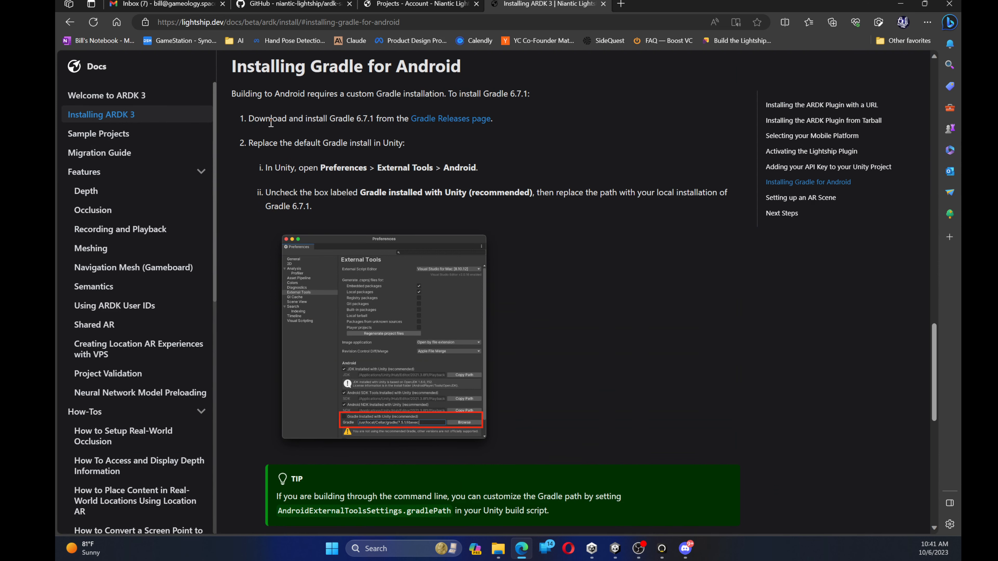
Download the binary-only Gradle v6.7.1 archive from the Gradle Releases page and open gradle-6.7.1-bin.zip in File Explorer
click(434, 119)
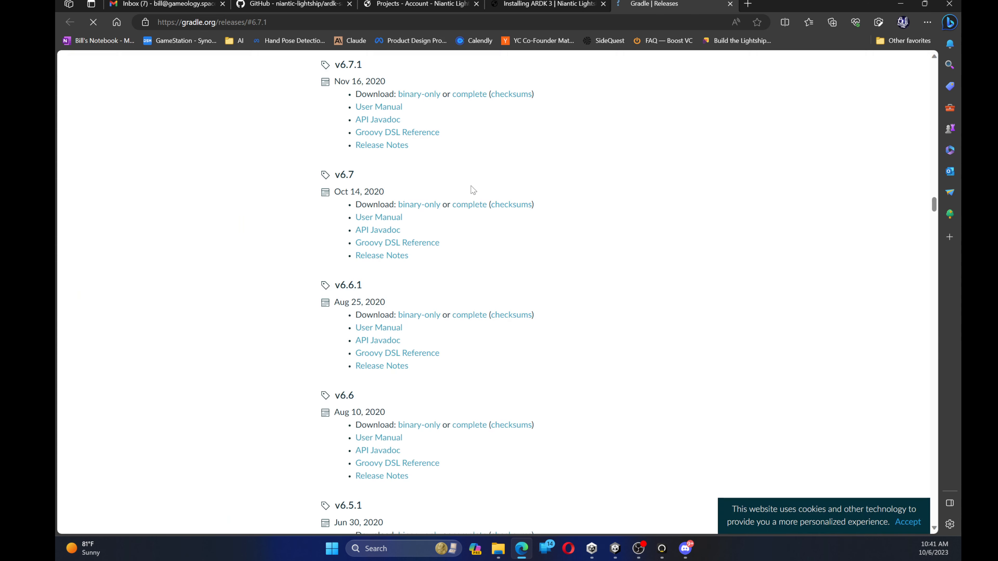
click(426, 98)
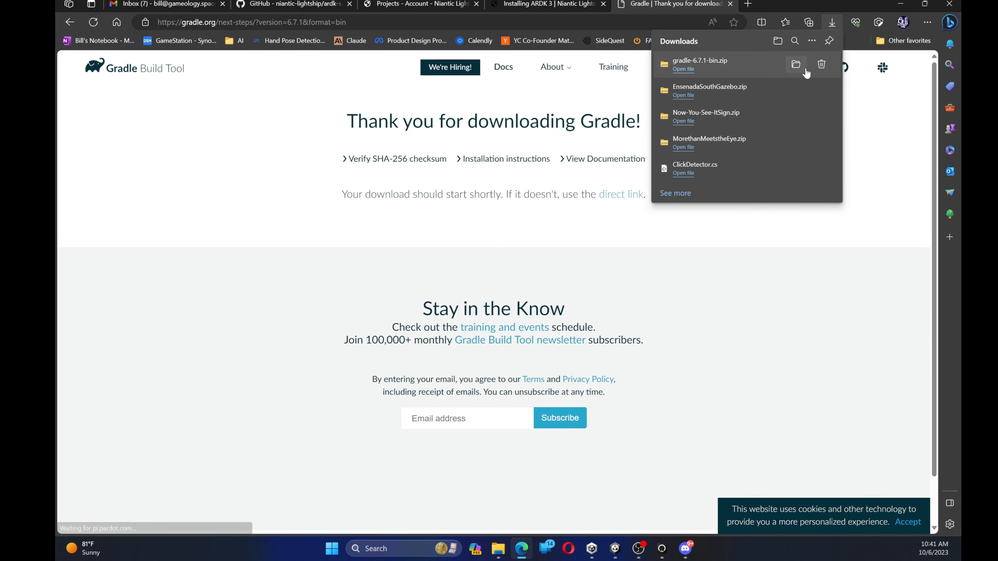
click(797, 66)
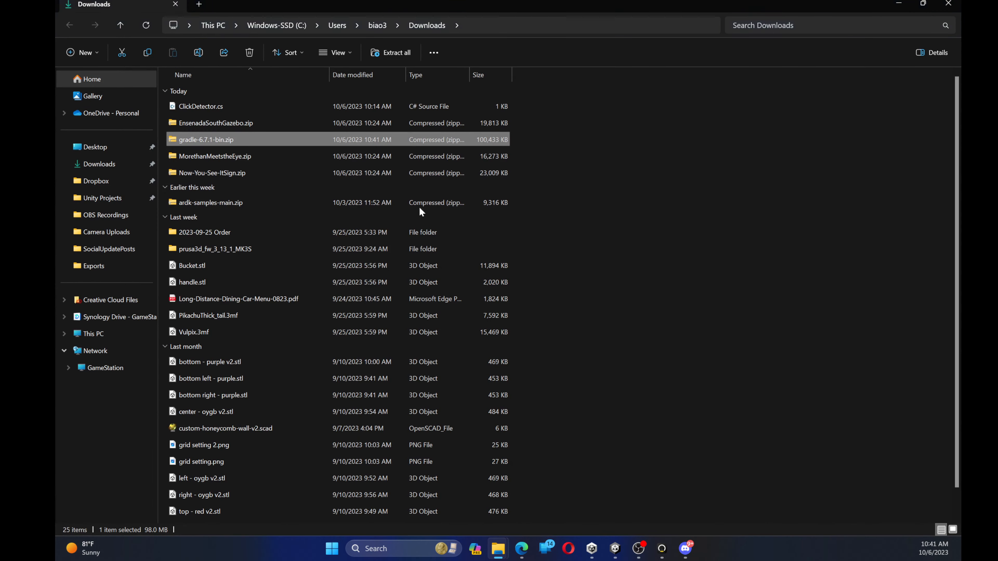
double_click(227, 141)
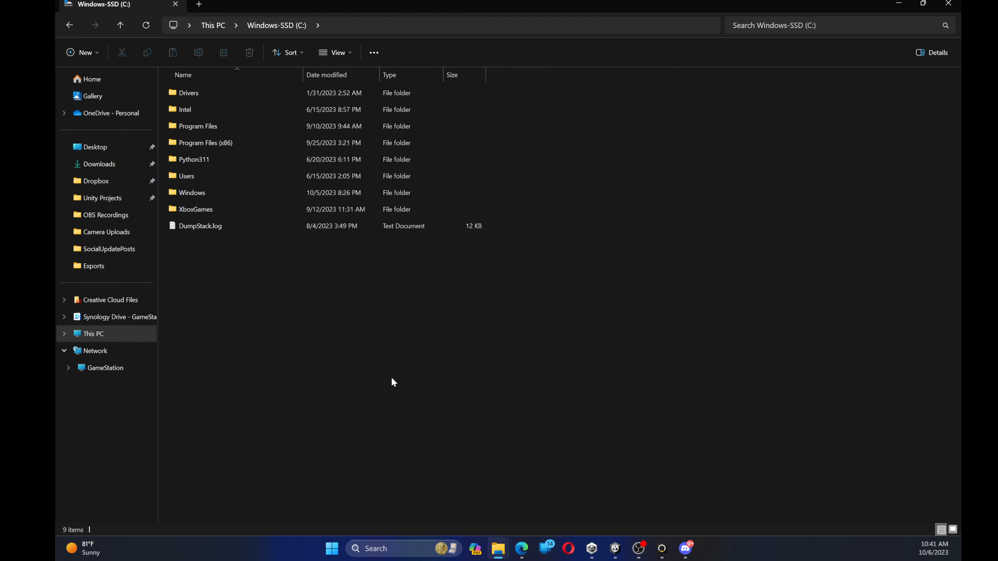
Create a folder named Gradle on the C: drive and copy the gradle-6.7.1 folder from the archive into it
right_click(392, 378)
mouse_move(401, 356)
click(538, 357)
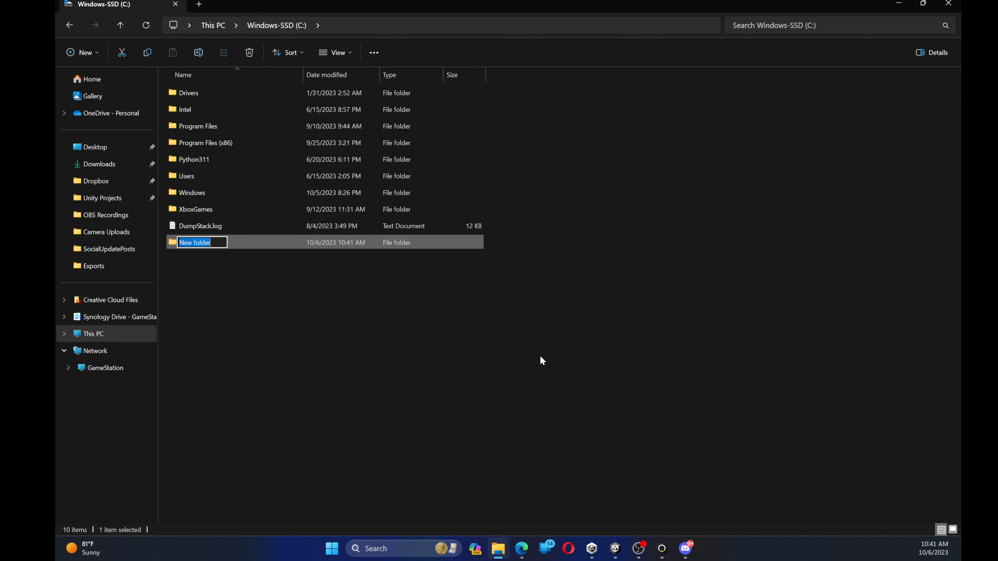
text(Gradle)
key(Return)
key(Return)
key(alt+Tab)
drag(507, 203, 242, 163)
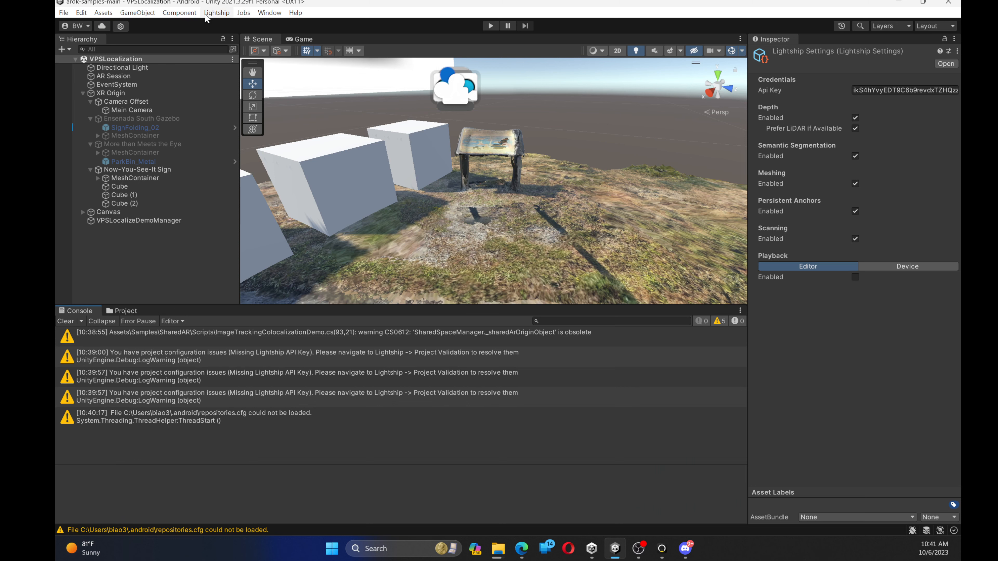
Turn off Gradle Installed with Unity in Unity's External Tools preferences for Android
click(83, 13)
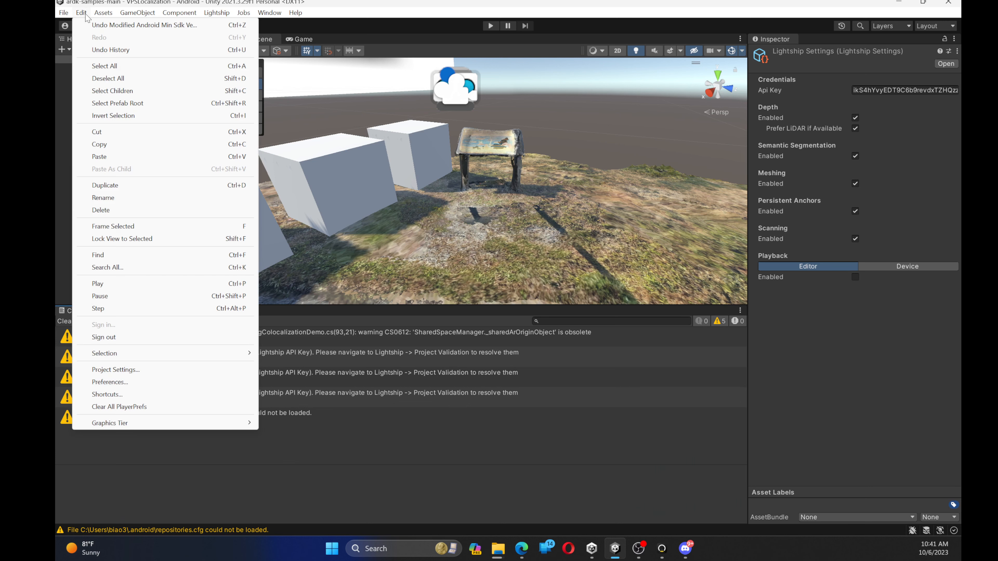
click(114, 383)
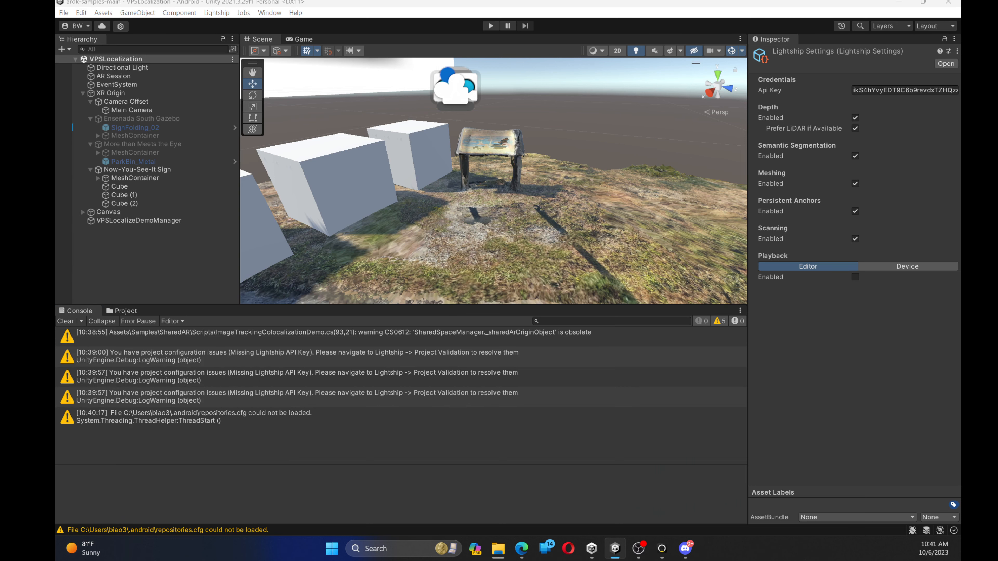
click(323, 238)
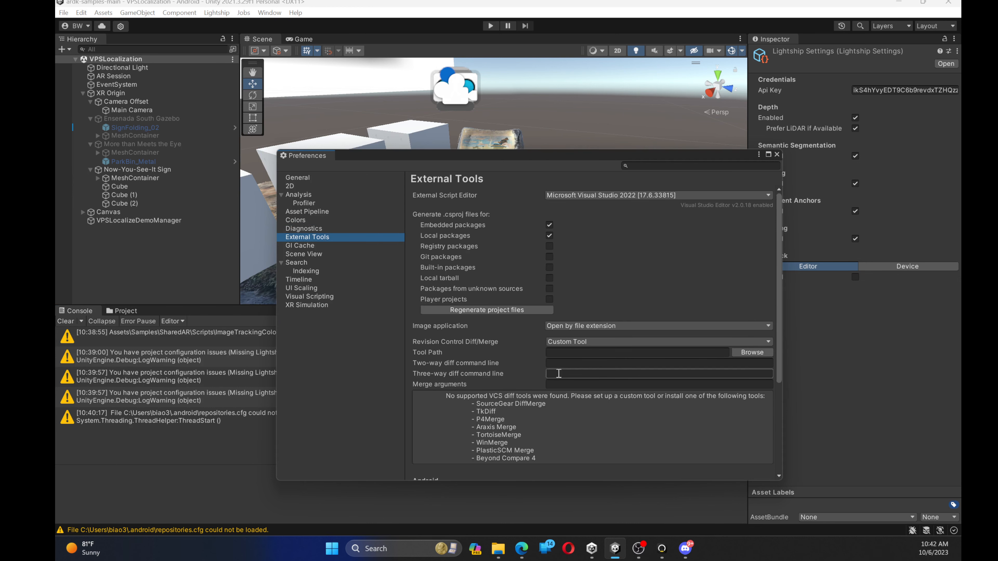
scroll(514, 354, down, 3)
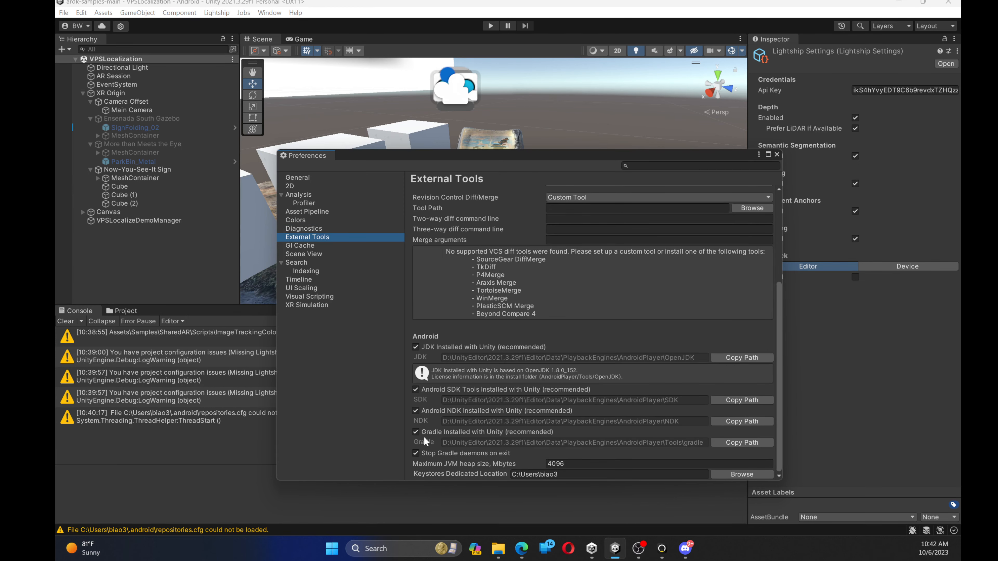
click(415, 431)
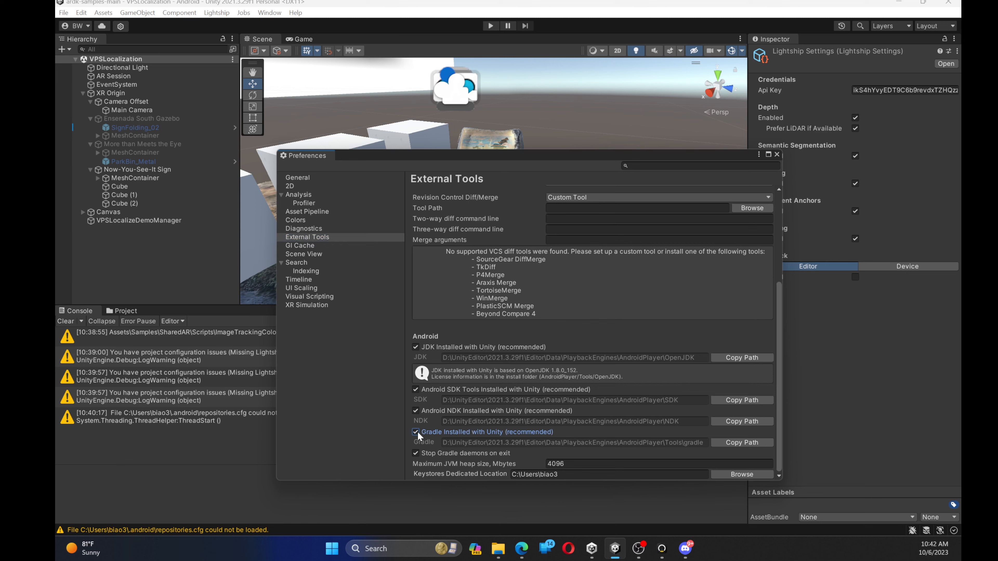
Set the custom Android Gradle directory to C:/Gradle/gradle-6.7.1 and close the preferences
click(726, 441)
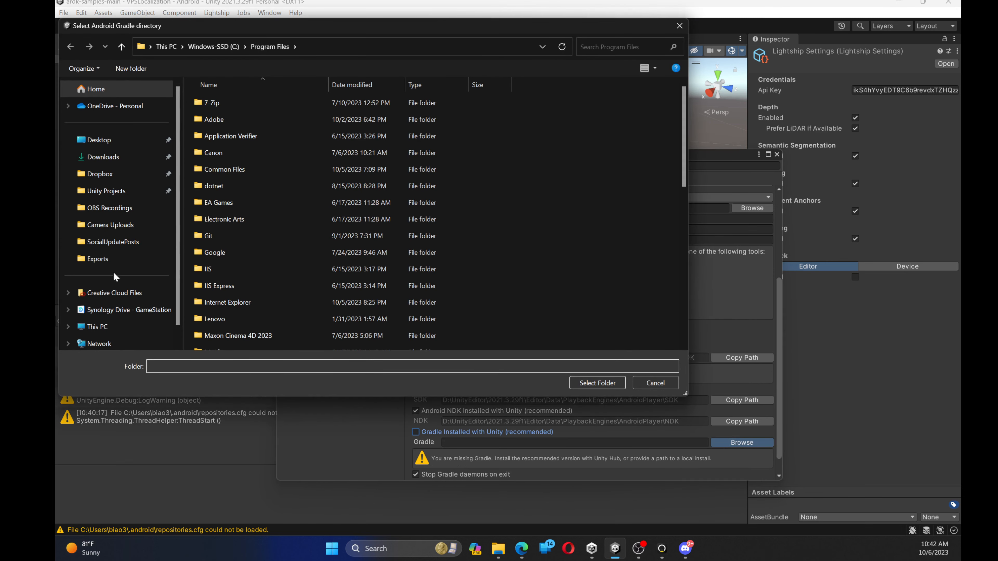
click(97, 326)
click(221, 103)
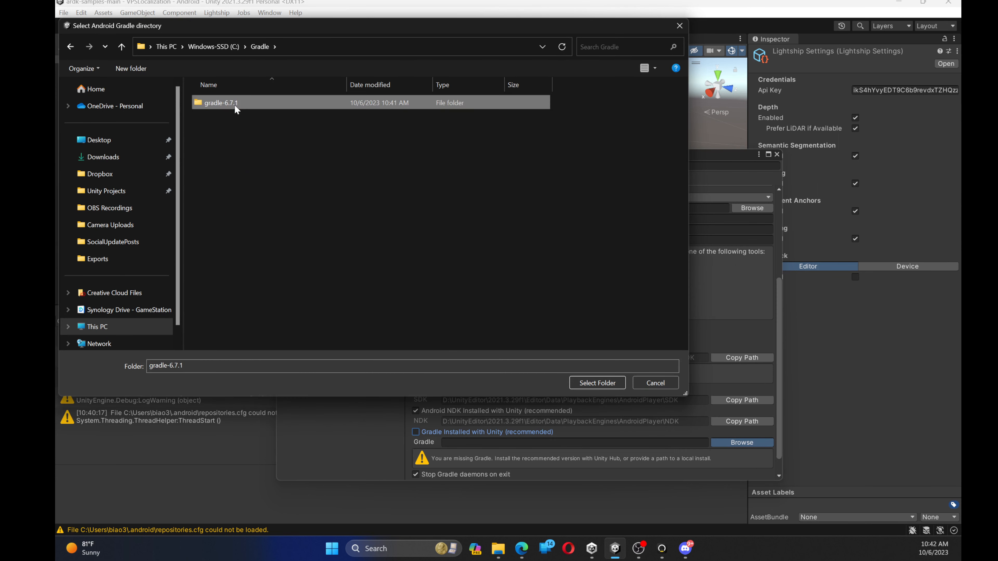
double_click(235, 105)
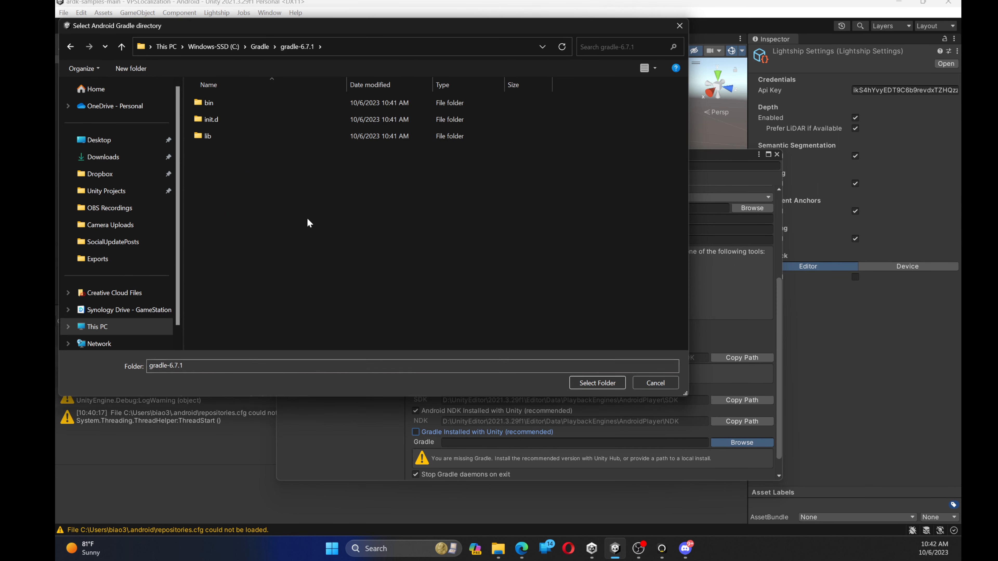
click(597, 383)
scroll(715, 430, down, 2)
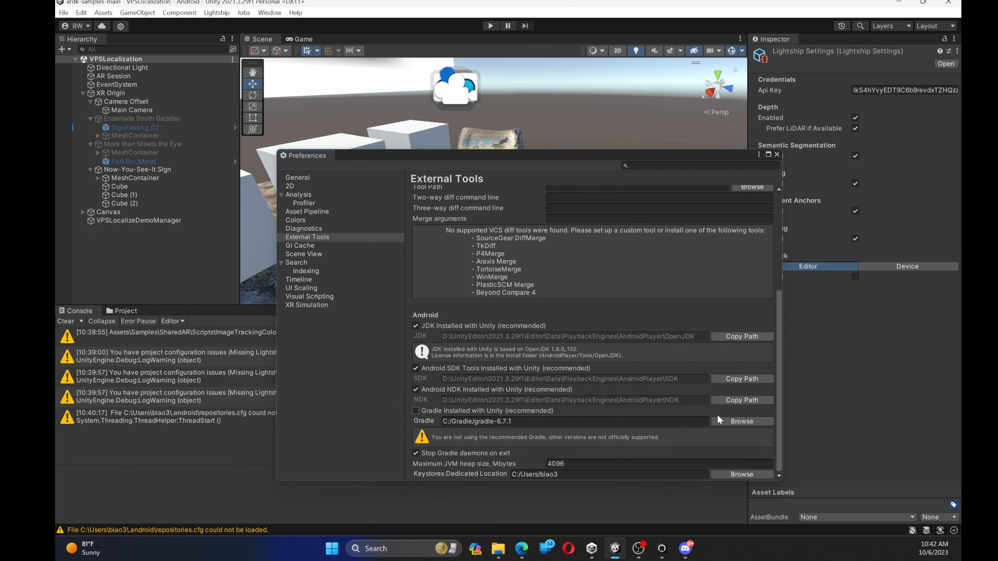
click(776, 154)
Review the Android issues in Lightship's Project Validation, then select XR Origin and clear the console messages
click(217, 13)
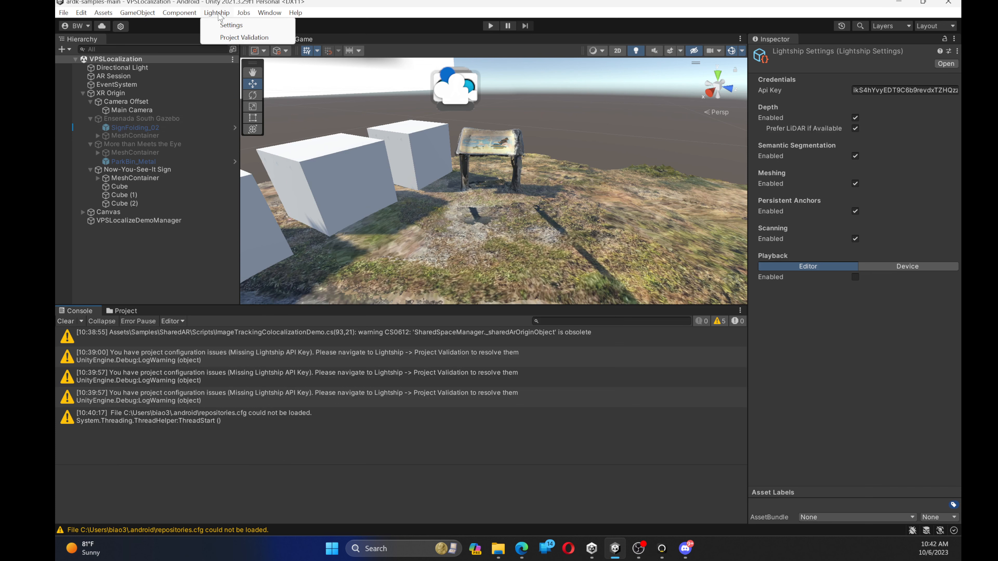
click(222, 38)
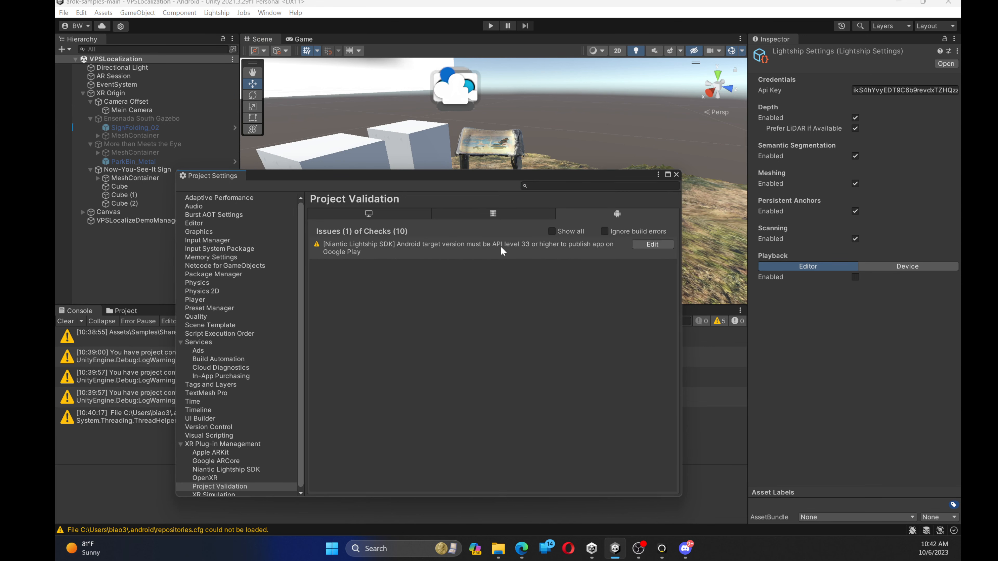
click(514, 250)
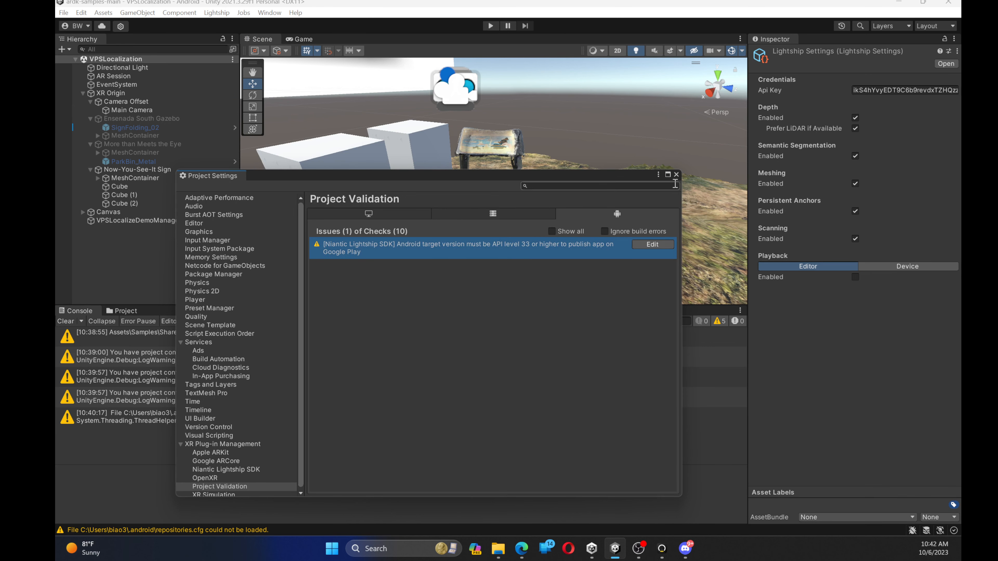
click(676, 175)
click(118, 94)
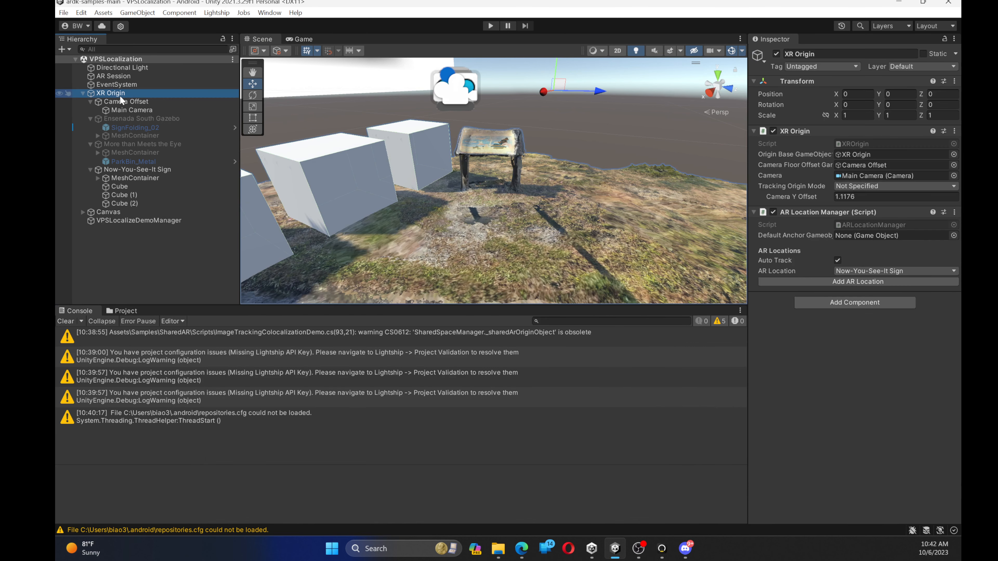
click(65, 321)
Build the Android APK into a new folder inside ardk-samples-main, updating the Android SDK for the required API level 33
click(63, 12)
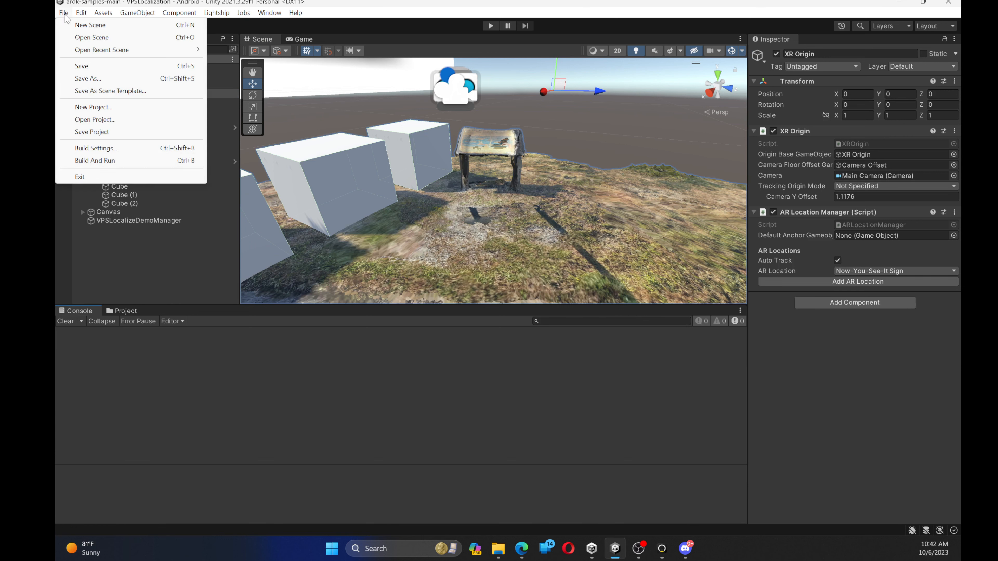
click(83, 178)
right_click(244, 284)
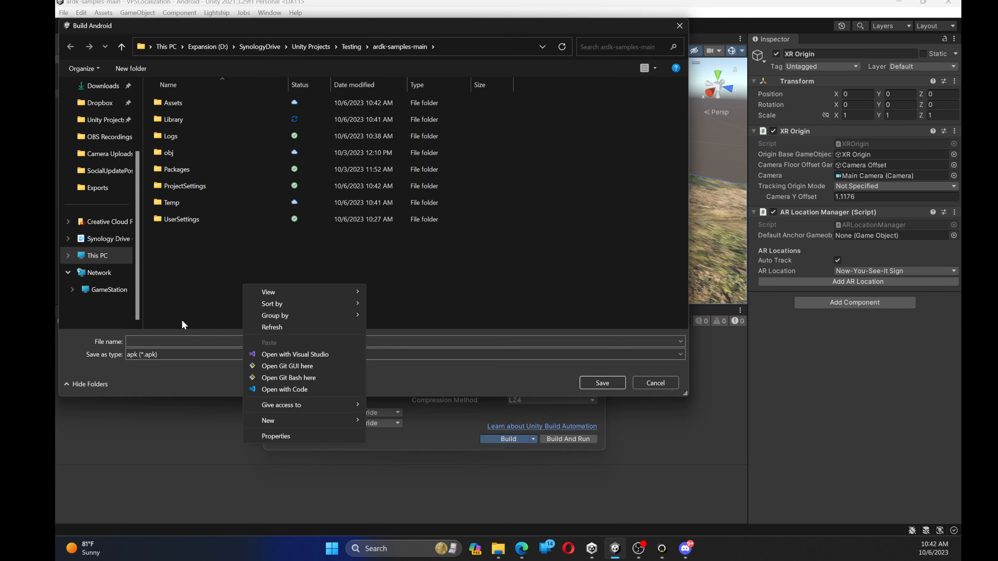
mouse_move(275, 420)
click(400, 422)
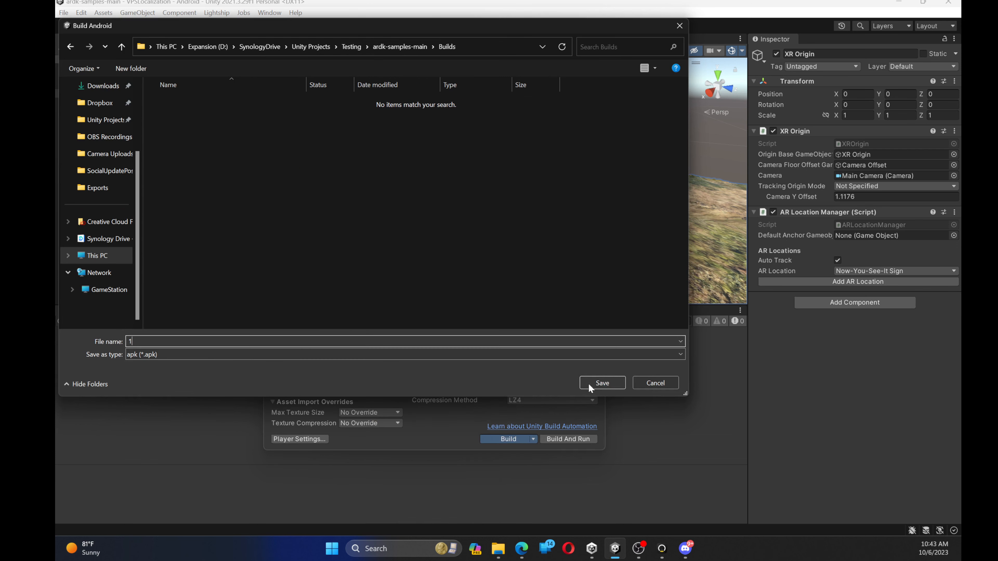
click(601, 383)
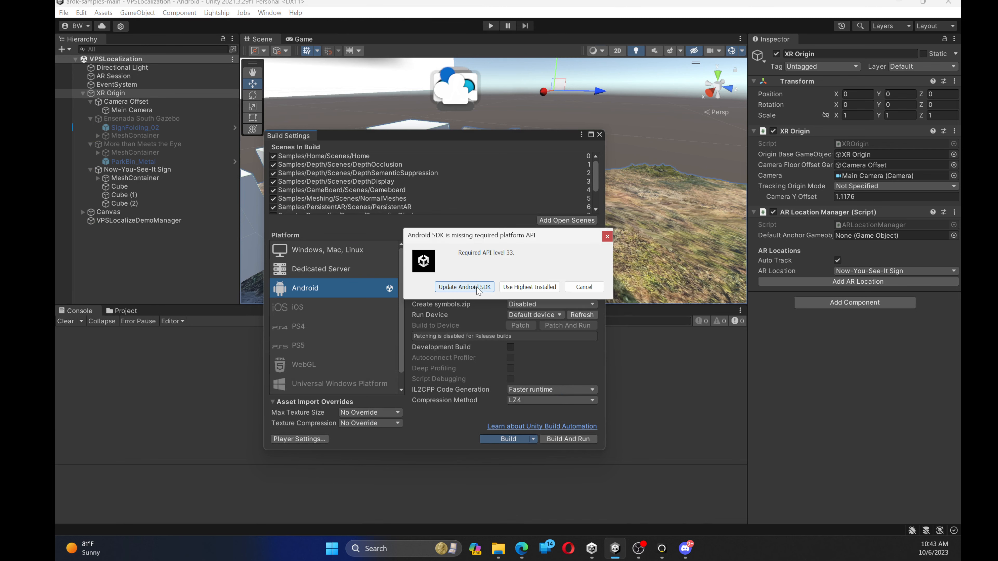
click(464, 287)
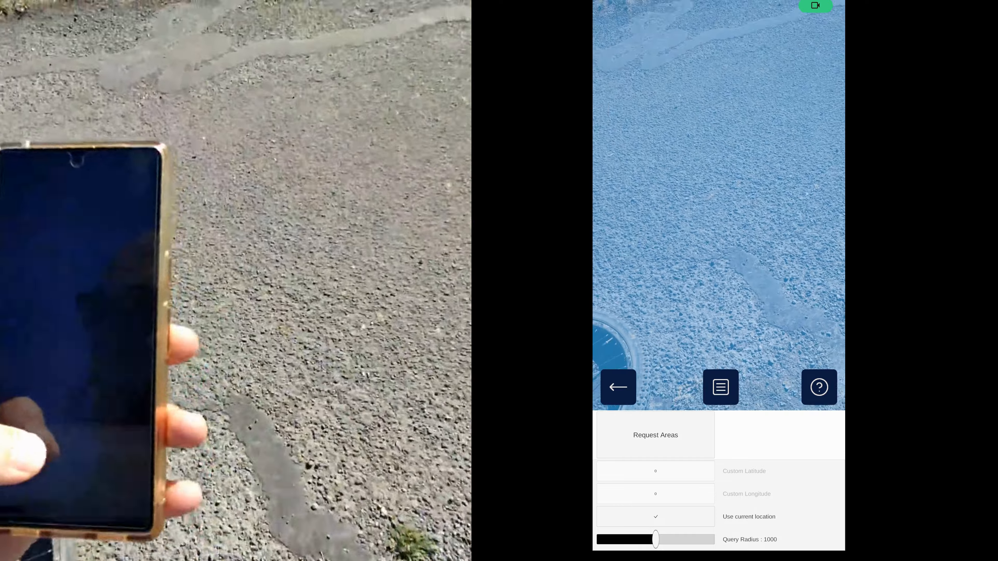
In the built app on the phone, request the nearby VPS areas and start localizing at Now-You-See-It Sign
click(655, 435)
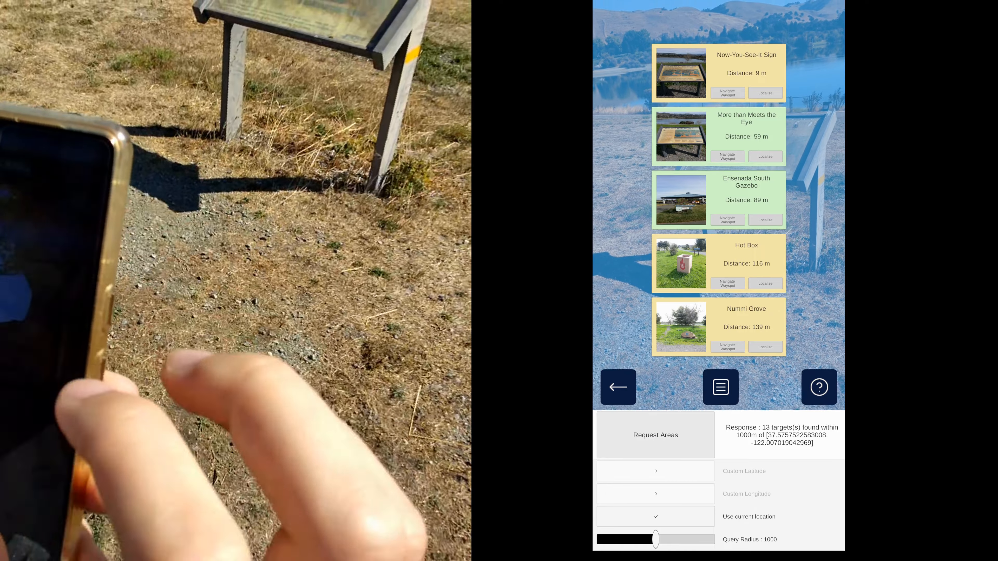
click(764, 93)
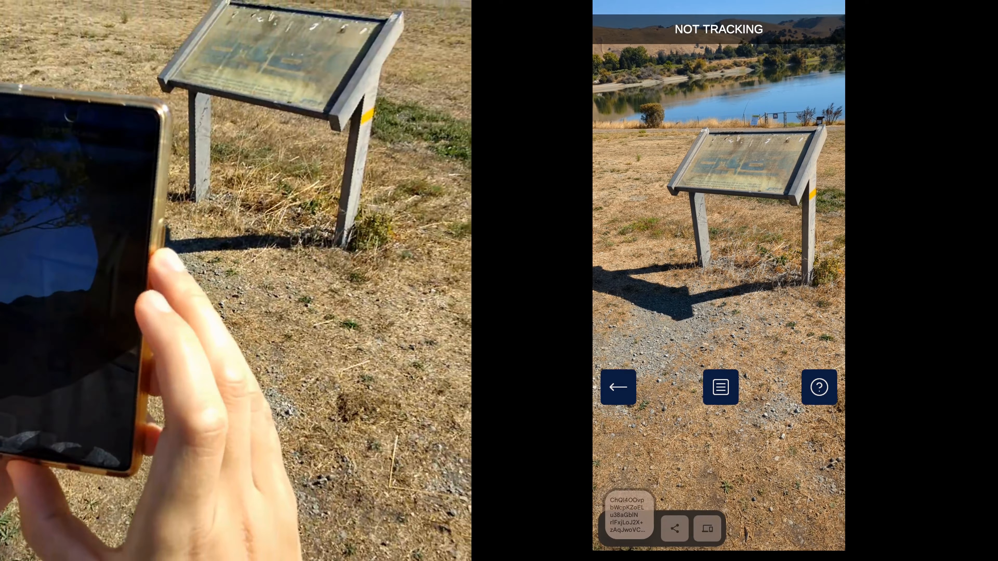